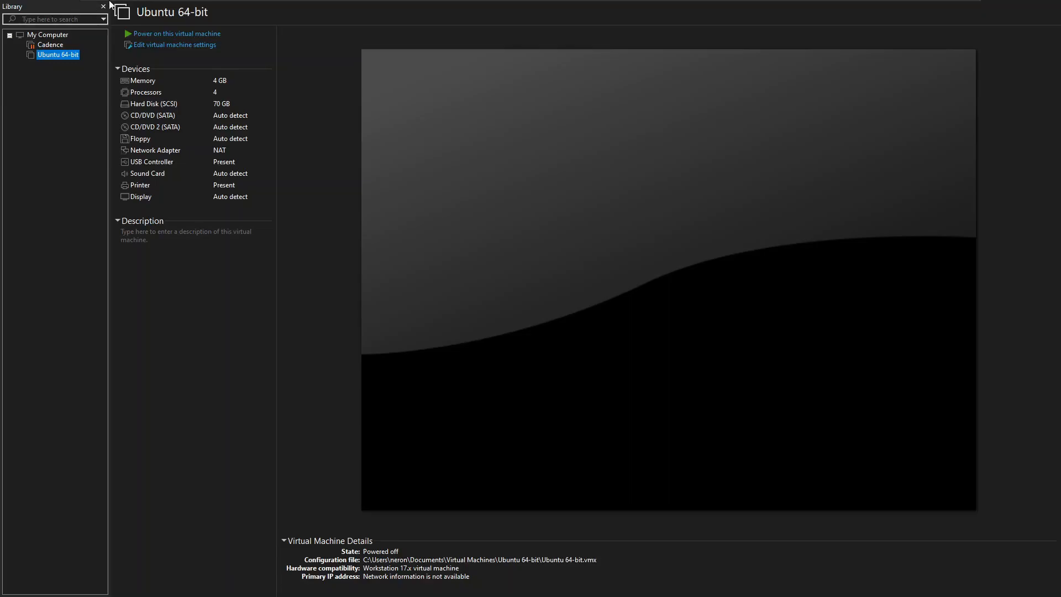
Start a new virtual machine with the Typical configuration.
mouse_move(198, 5)
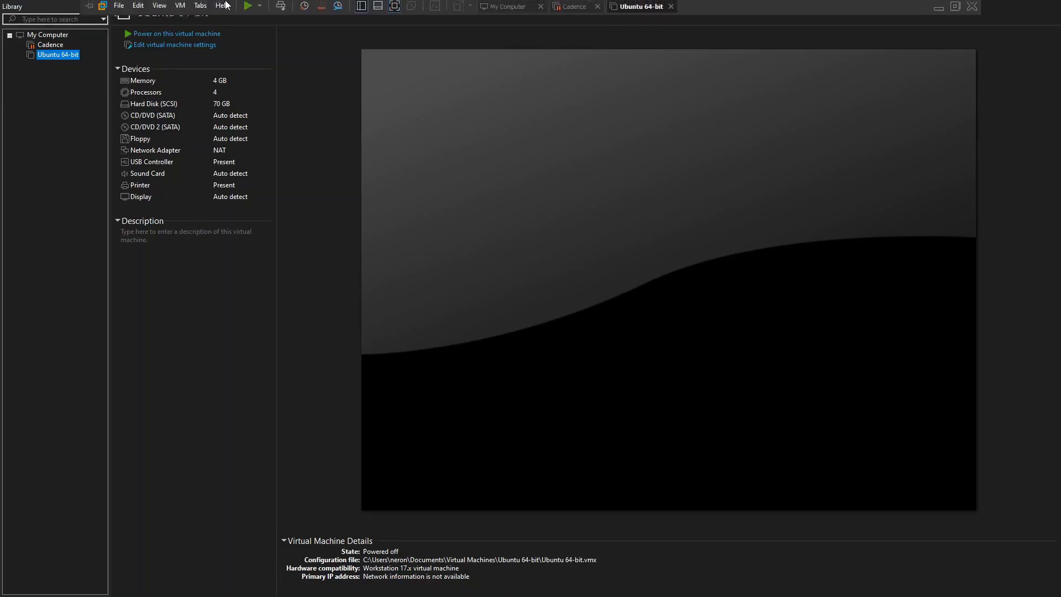
left_click(119, 8)
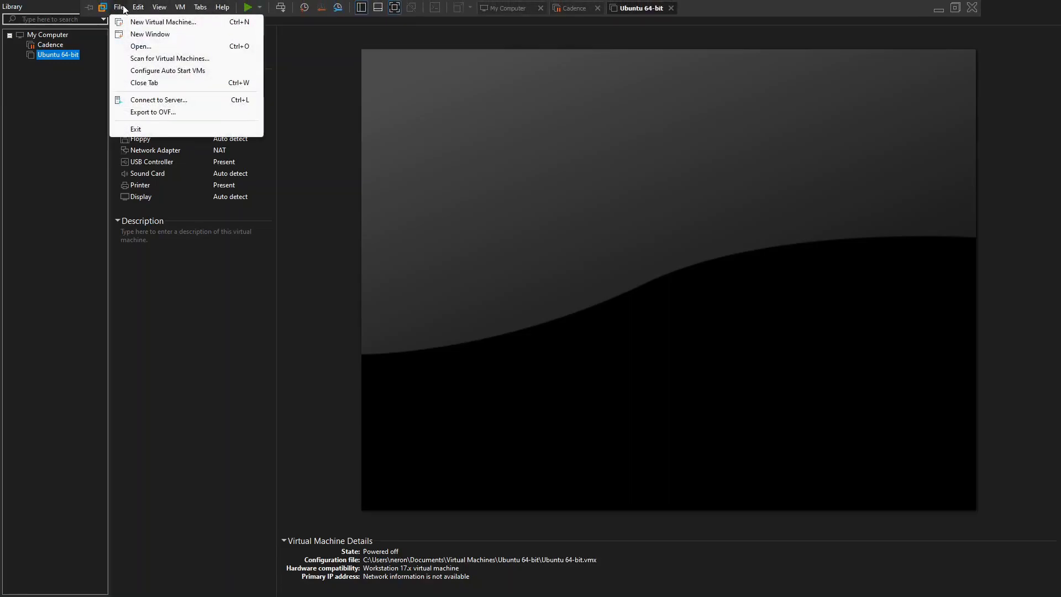
left_click(151, 22)
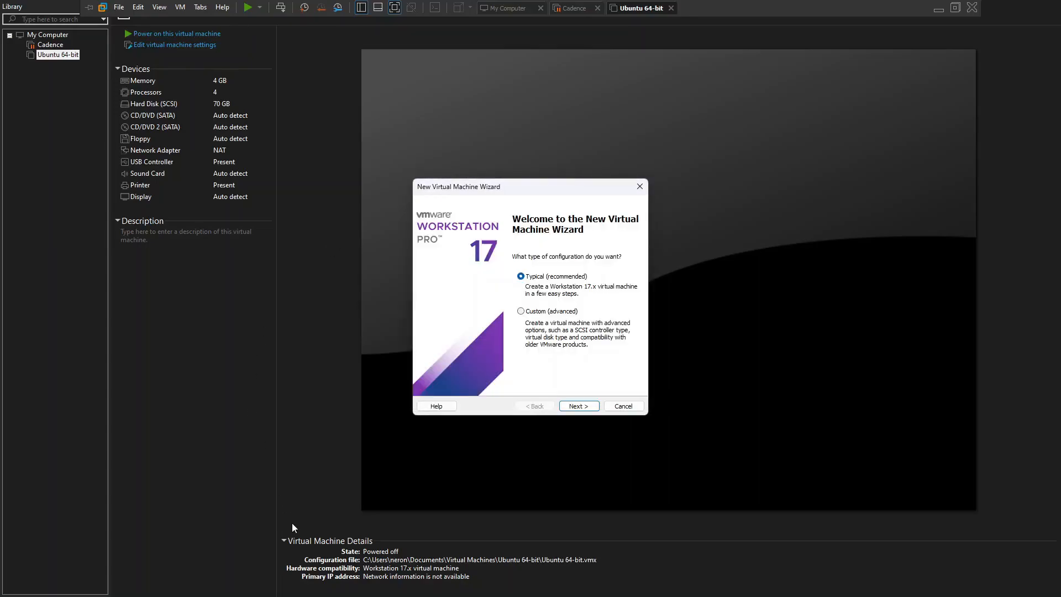
left_click(578, 406)
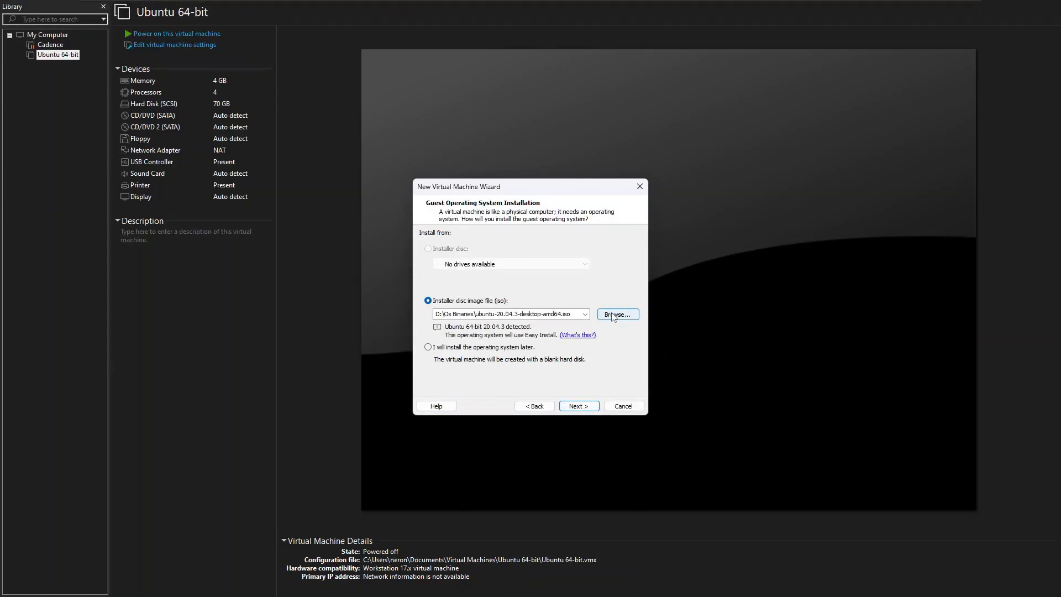
Choose ubuntu-20.04.3-desktop-amd64.iso as the installer disc image.
left_click(612, 316)
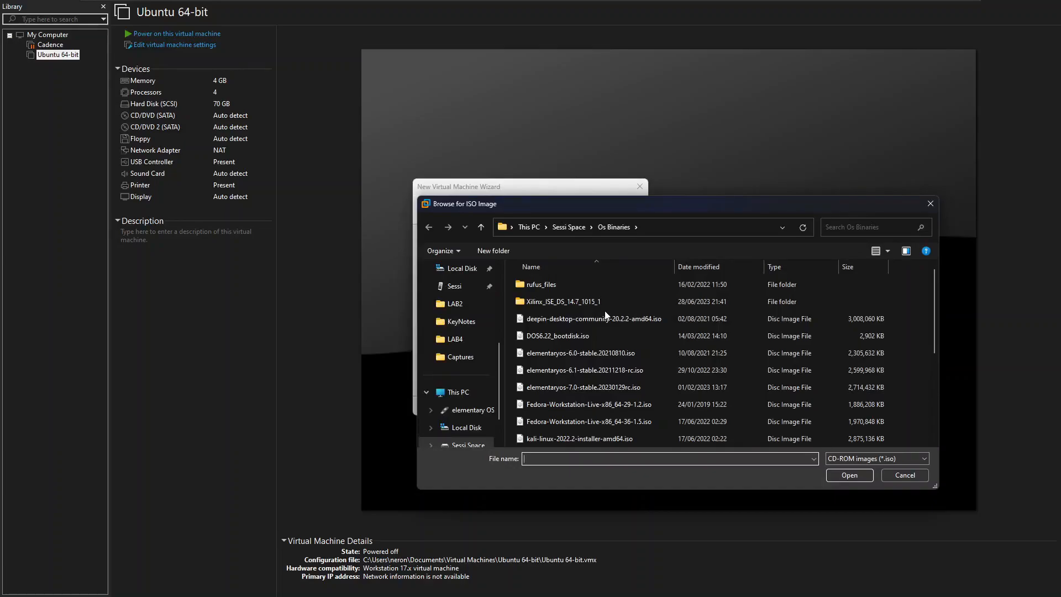
scroll(600, 407, "down", 1)
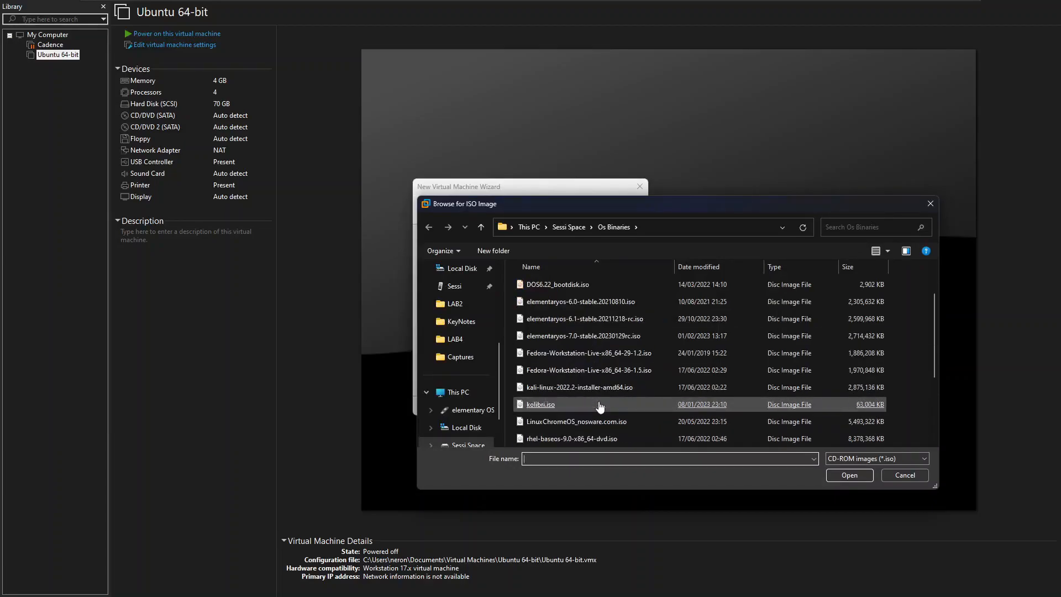
scroll(600, 407, "down", 1)
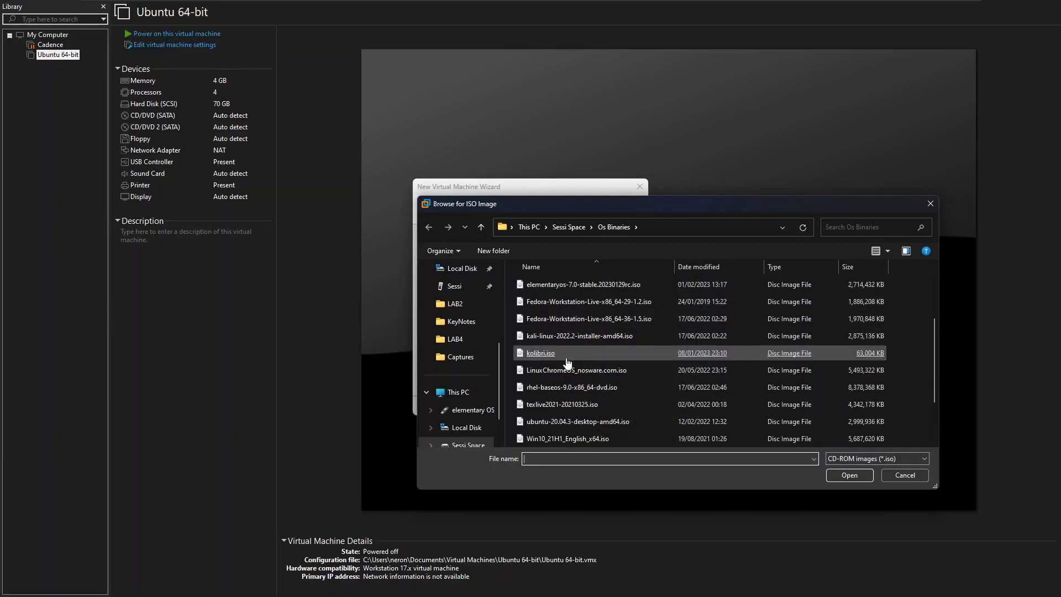
double_click(561, 422)
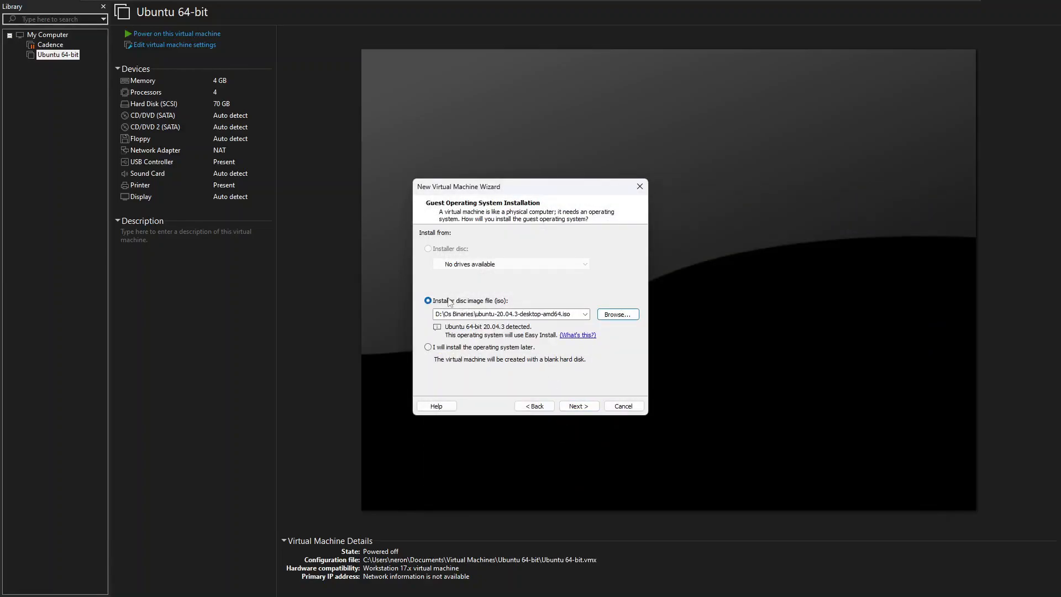
Install from the disc image file and enter the Linux full name and user name.
left_click(429, 302)
left_click(576, 406)
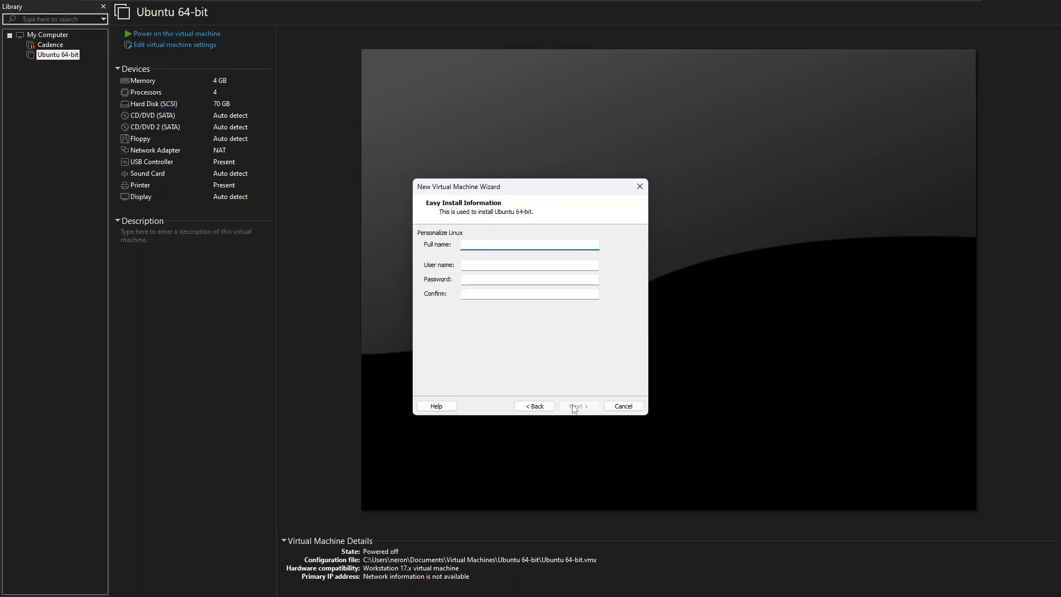
type("dreamer")
left_click(528, 265)
type("deeame")
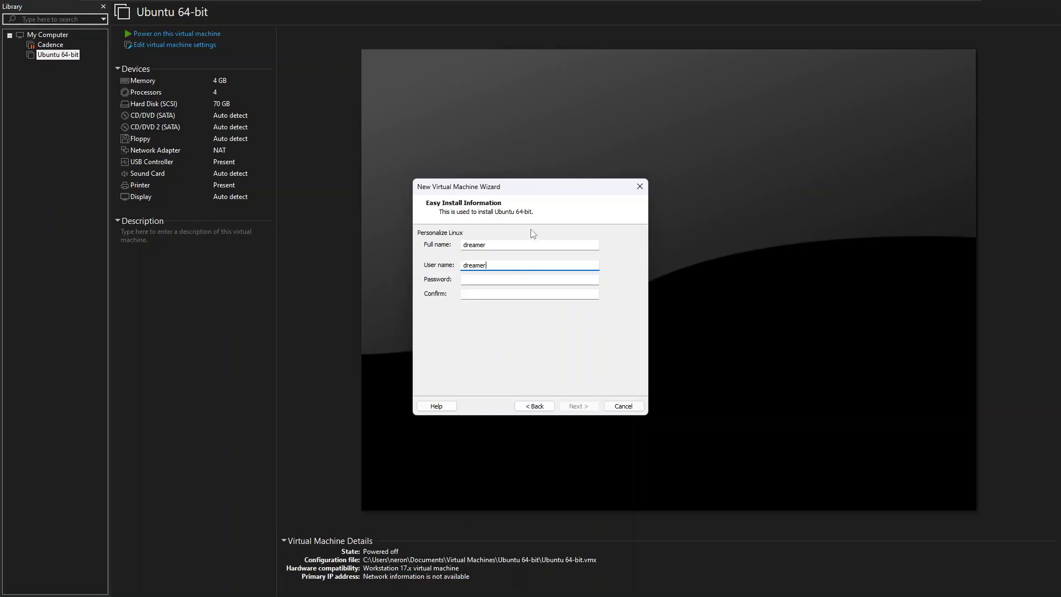
Enter and confirm the account password, then continue to machine naming.
left_click(528, 280)
type("d")
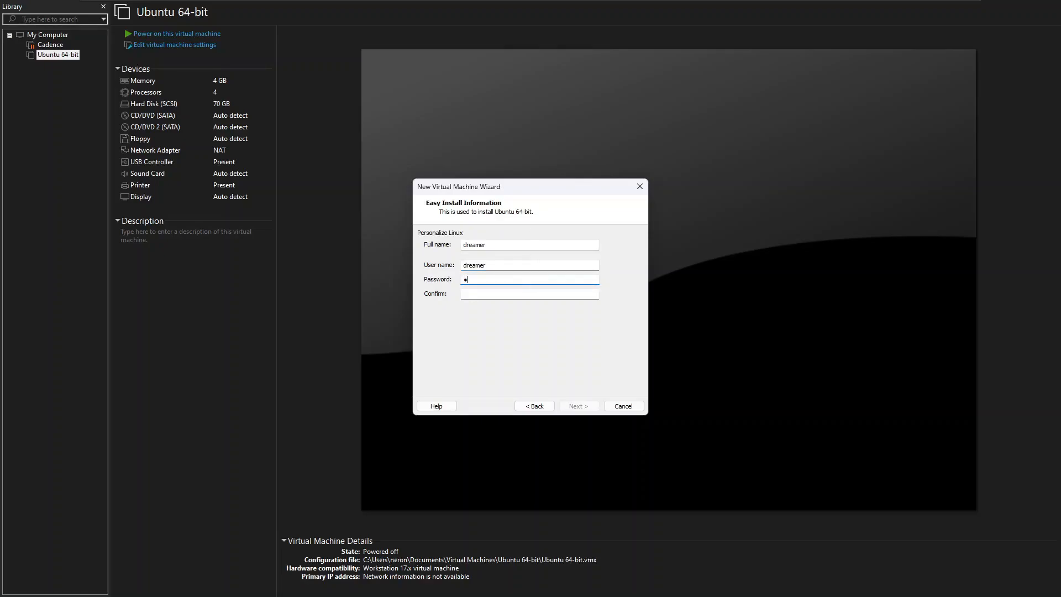
left_click(523, 293)
type("d")
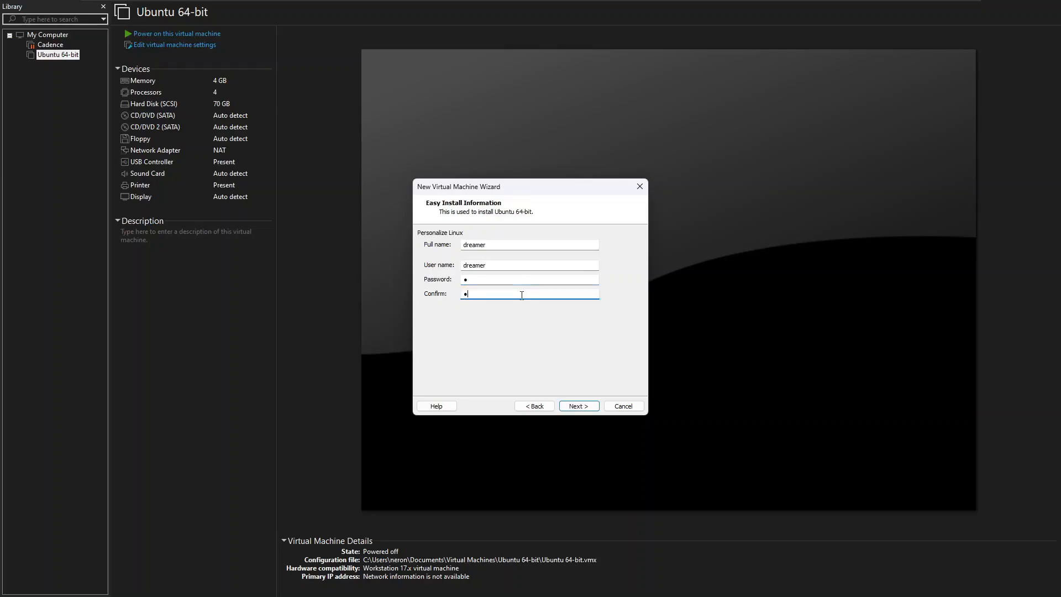
left_click(578, 406)
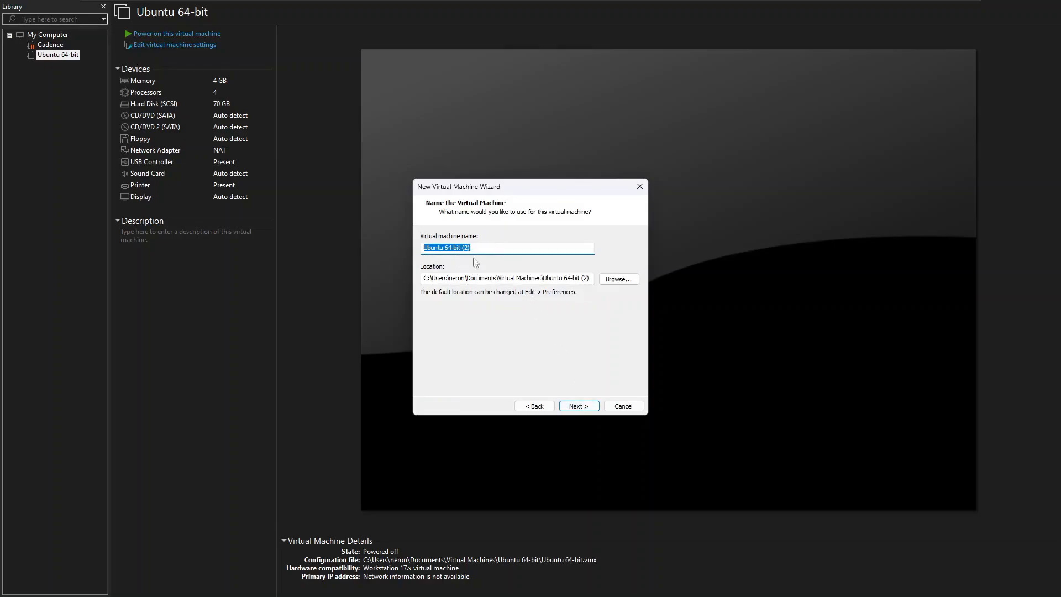
Rename the virtual machine to 'Dreamer Unbuntu'.
key("BackSpace")
type("Dreamer Unbuntu")
left_click(579, 406)
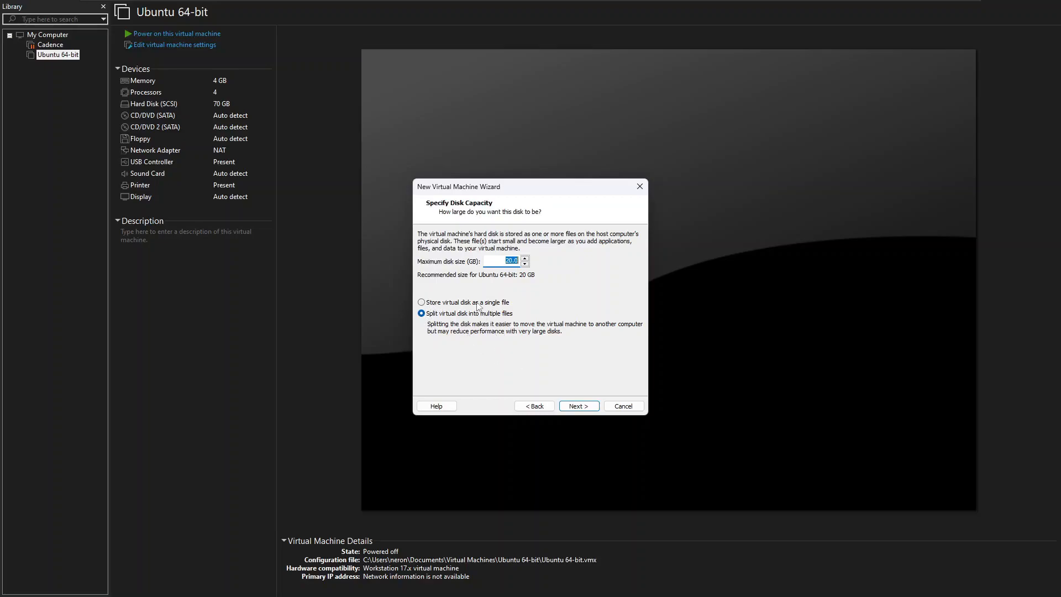
Set the maximum disk size to 70 GB.
key("BackSpace")
type("70")
left_click(590, 407)
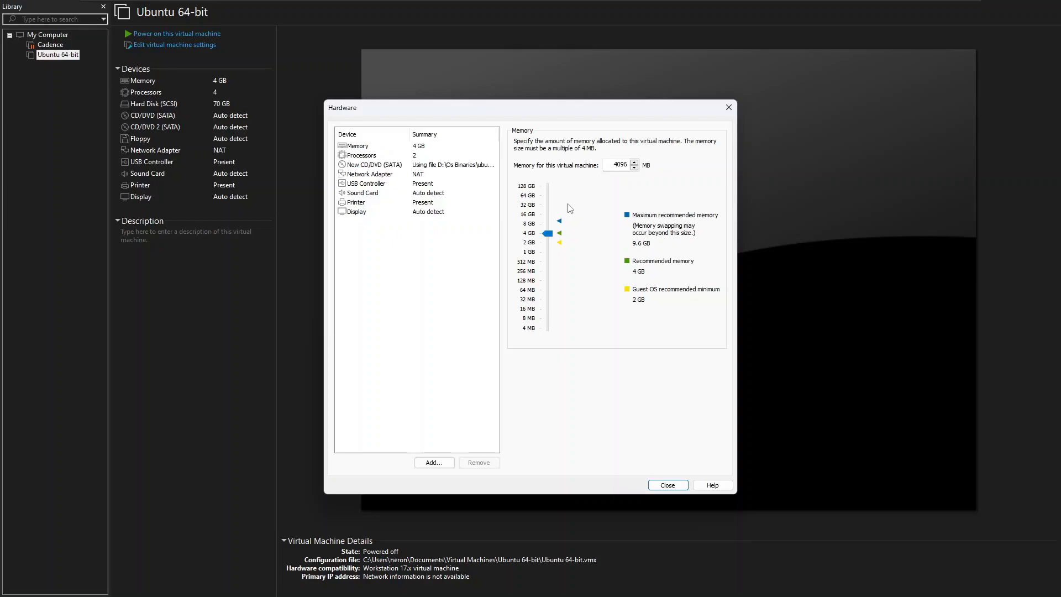
Set the number of processors to 4 in the Hardware settings.
left_click(415, 155)
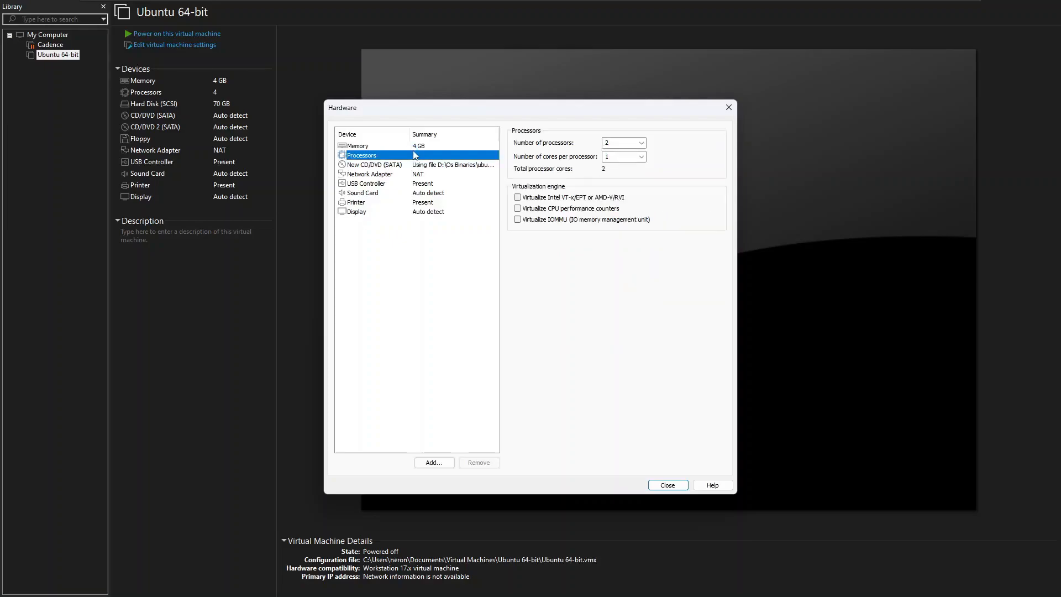
left_click(642, 143)
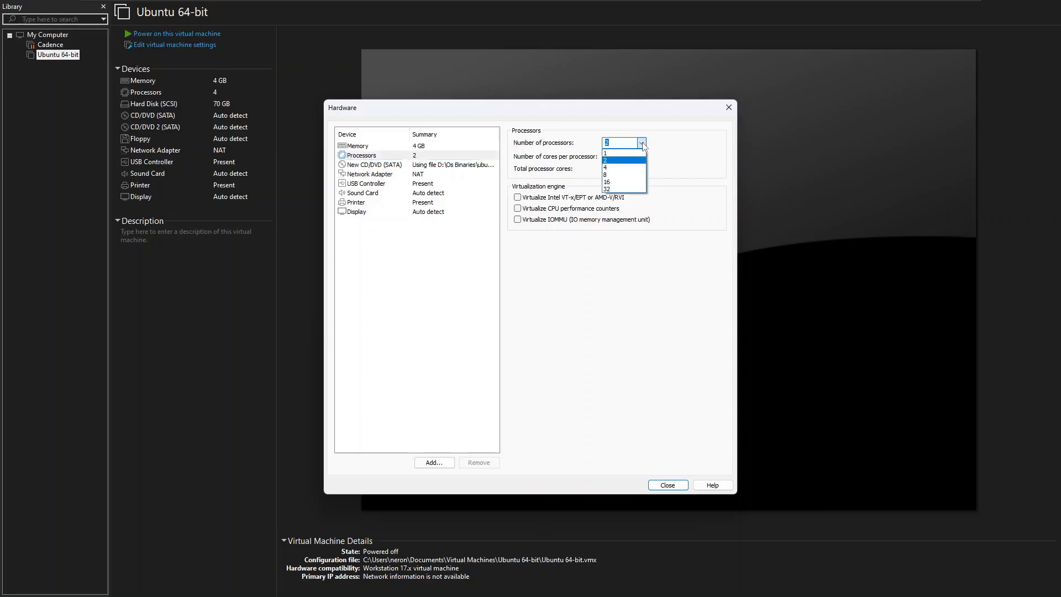
left_click(640, 173)
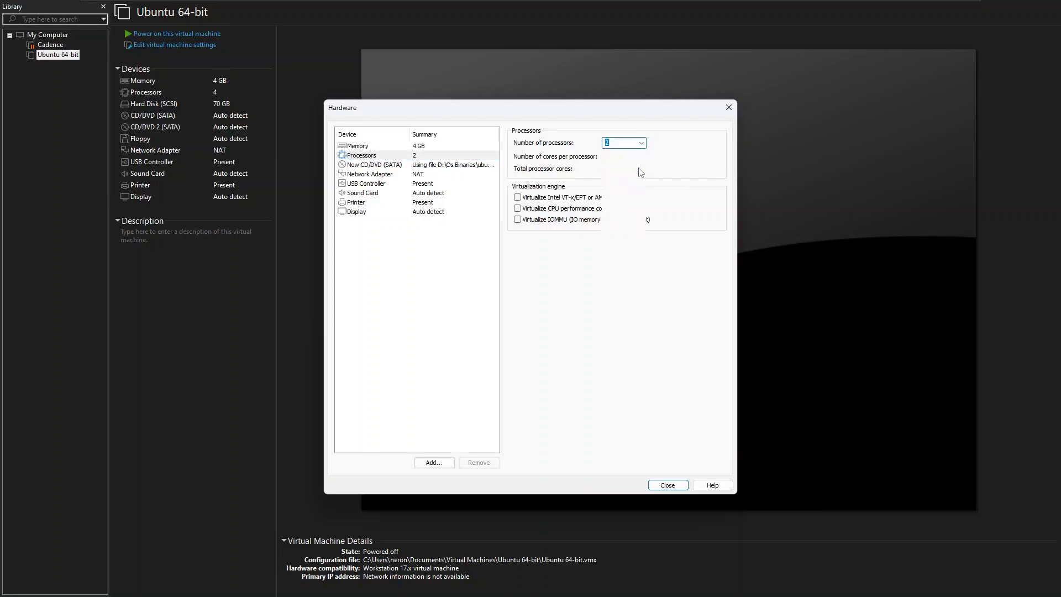
left_click(668, 485)
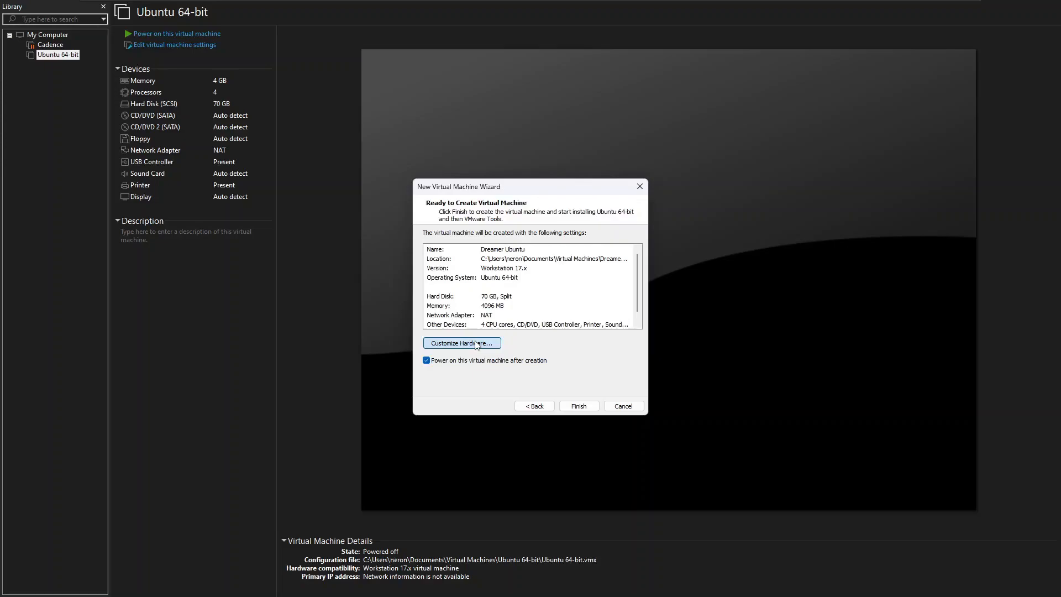
Confirm the 4 GB memory allocation and finish creating the machine to install Ubuntu.
left_click(499, 343)
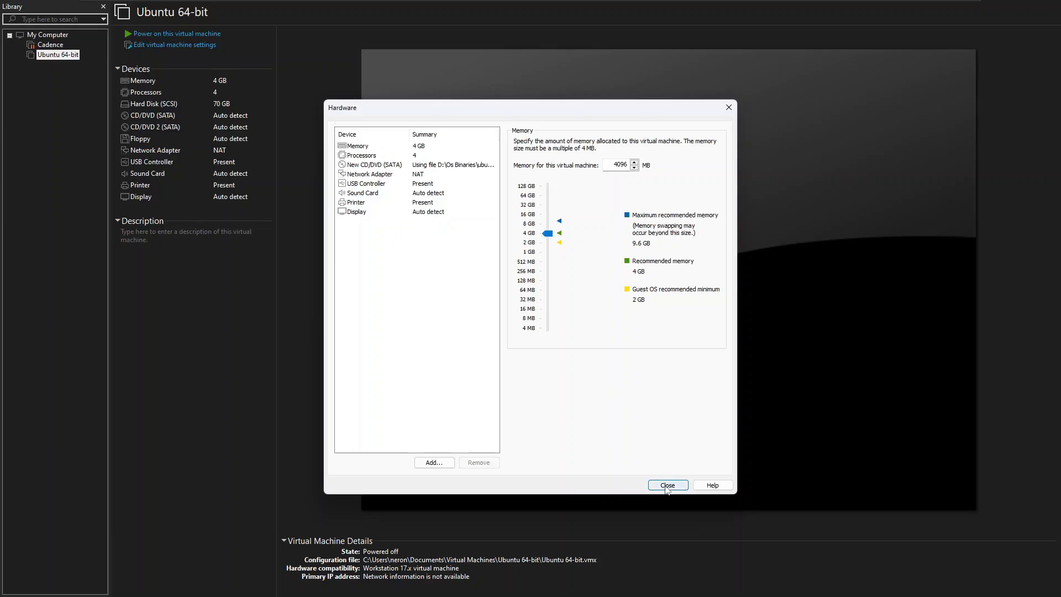
left_click(434, 147)
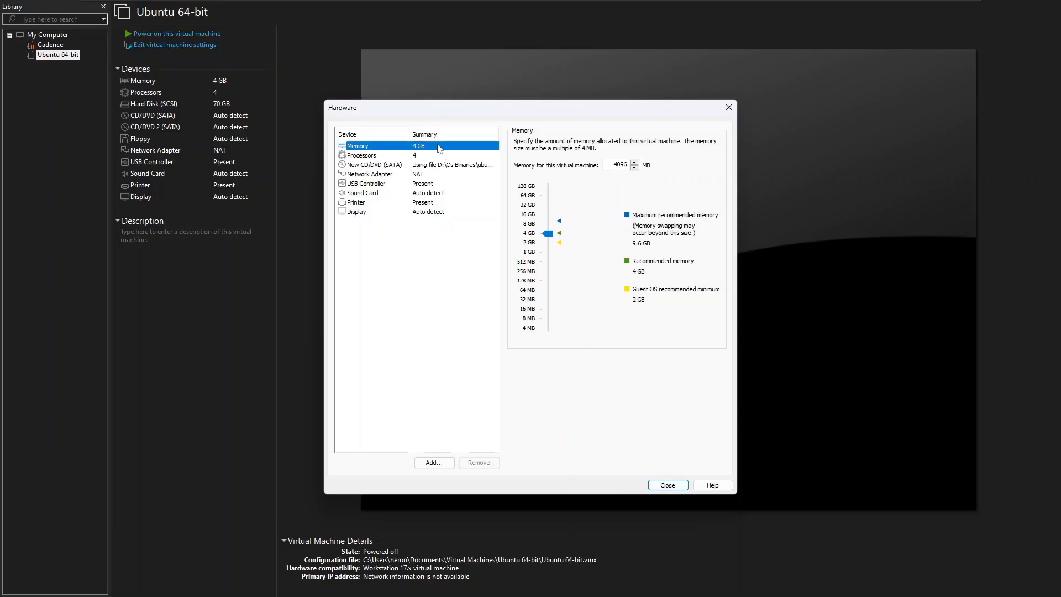
left_click(664, 487)
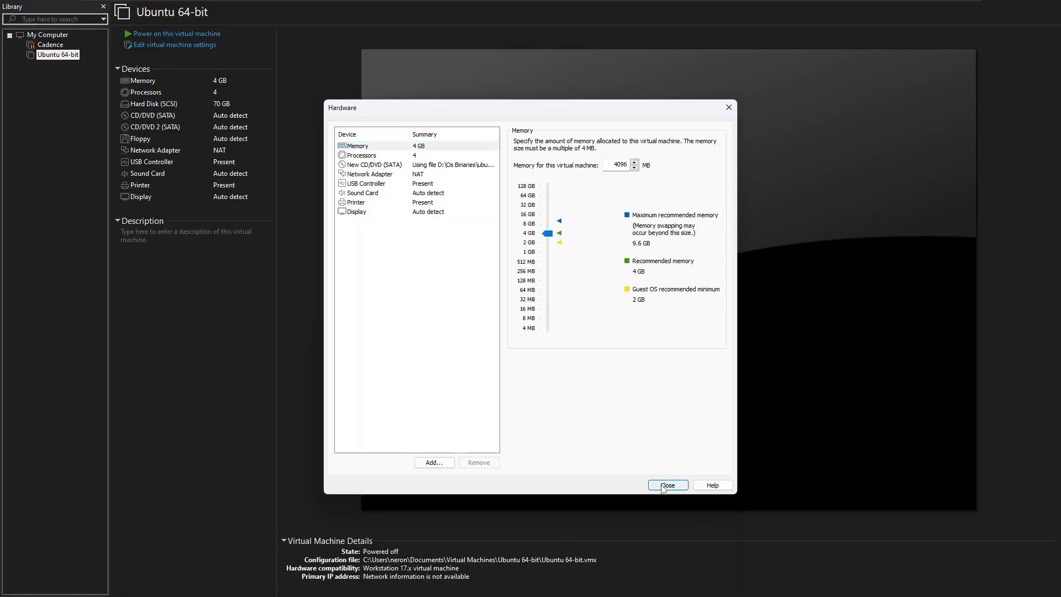
left_click(579, 406)
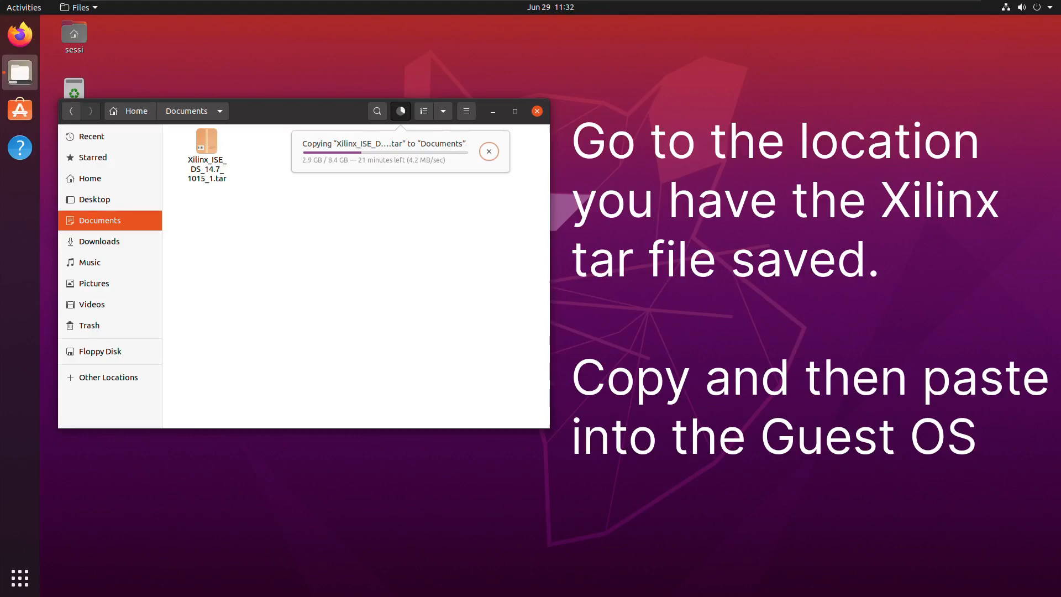
Show the Documents folder containing Xilinx_ISE_DS_14.7_1015_1.tar in Files.
left_click(402, 112)
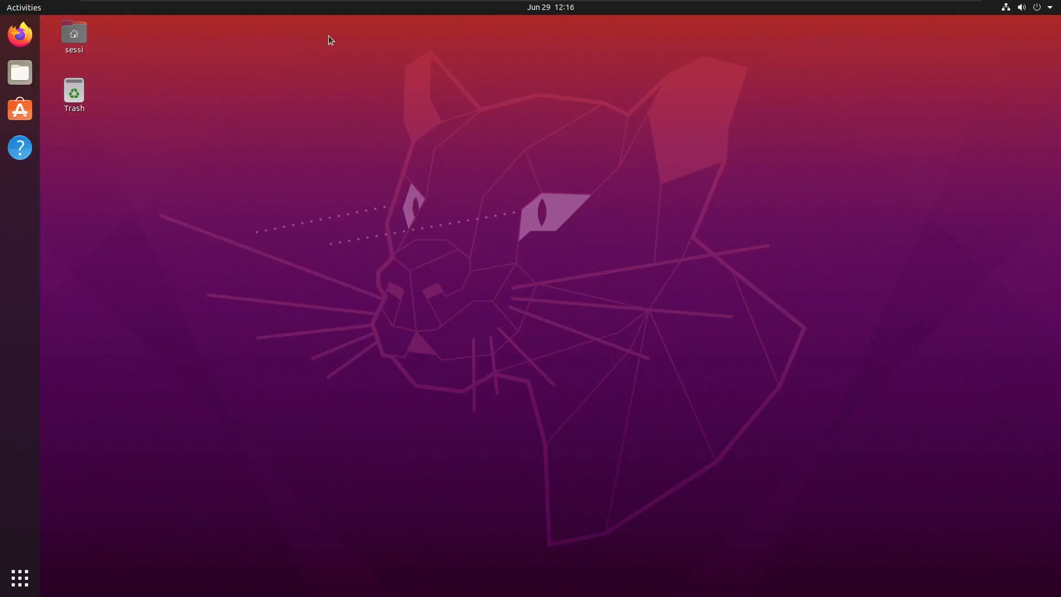
left_click(16, 66)
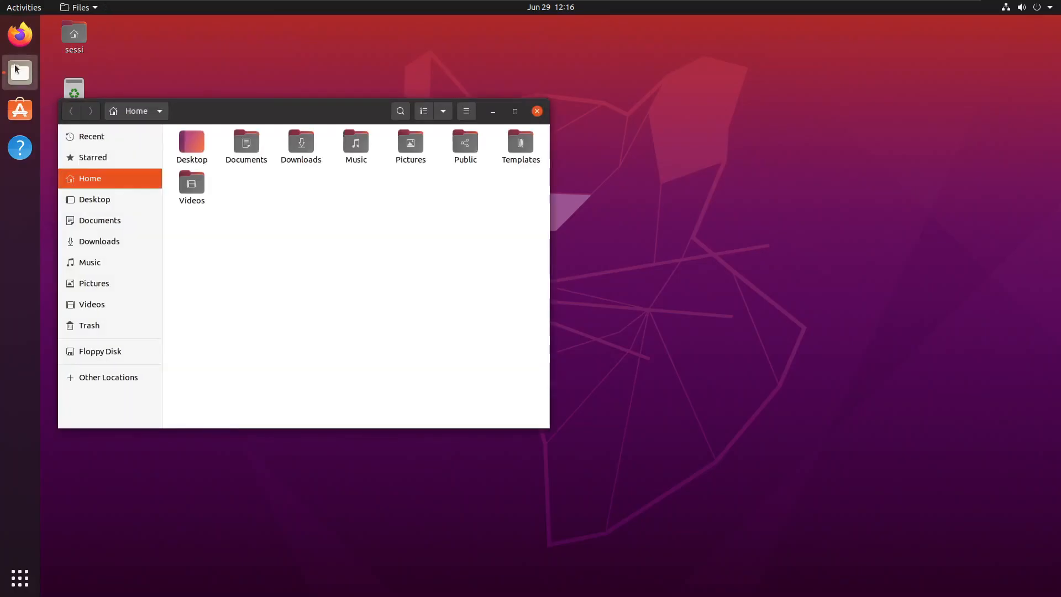
left_click(106, 219)
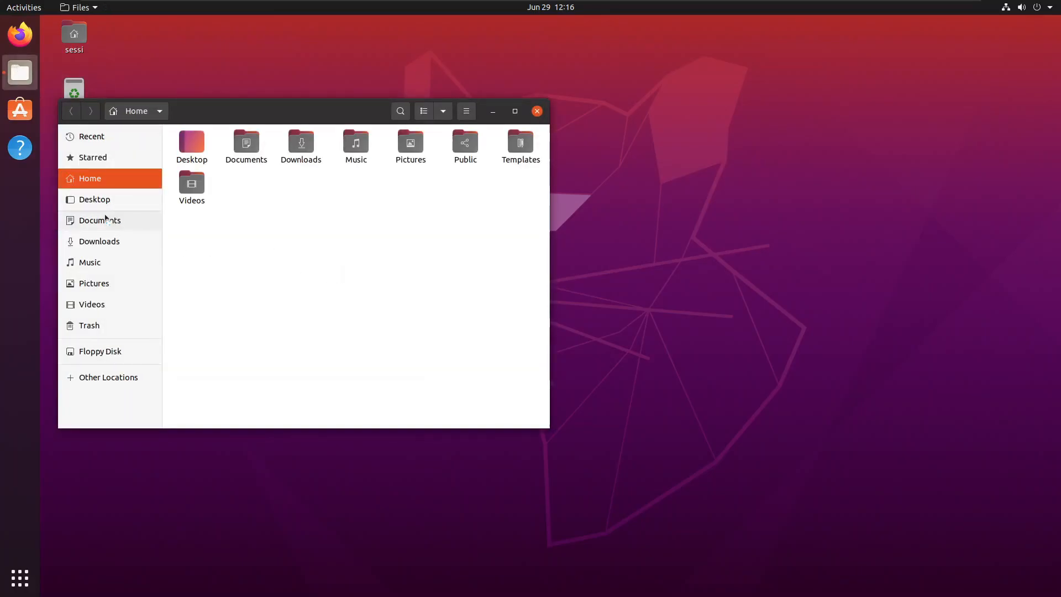
Extract Xilinx_ISE_DS_14.7_1015_1.tar with tar -xvf from a terminal in Documents.
right_click(257, 195)
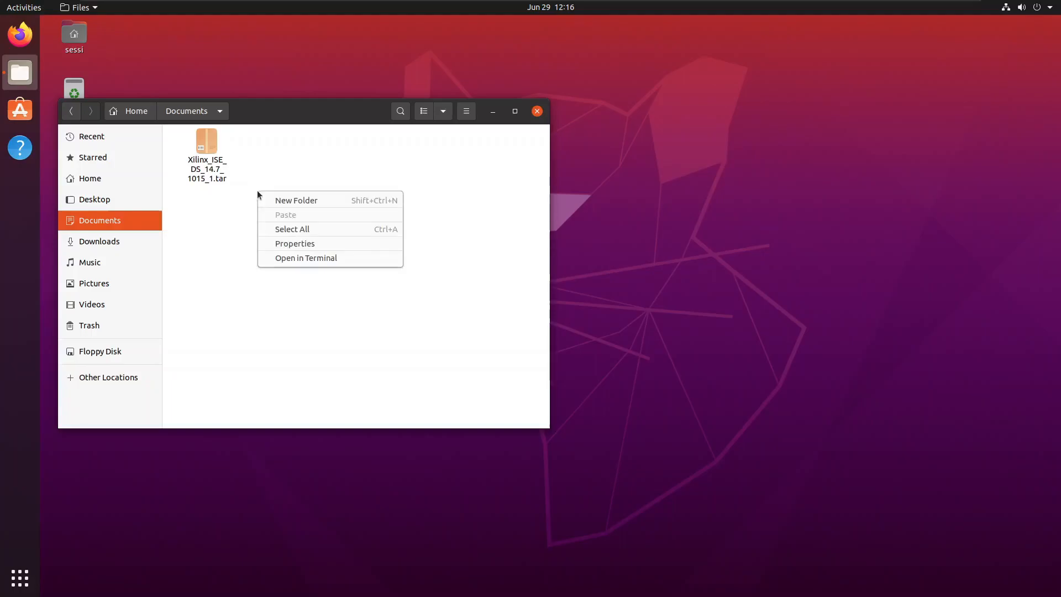
left_click(310, 263)
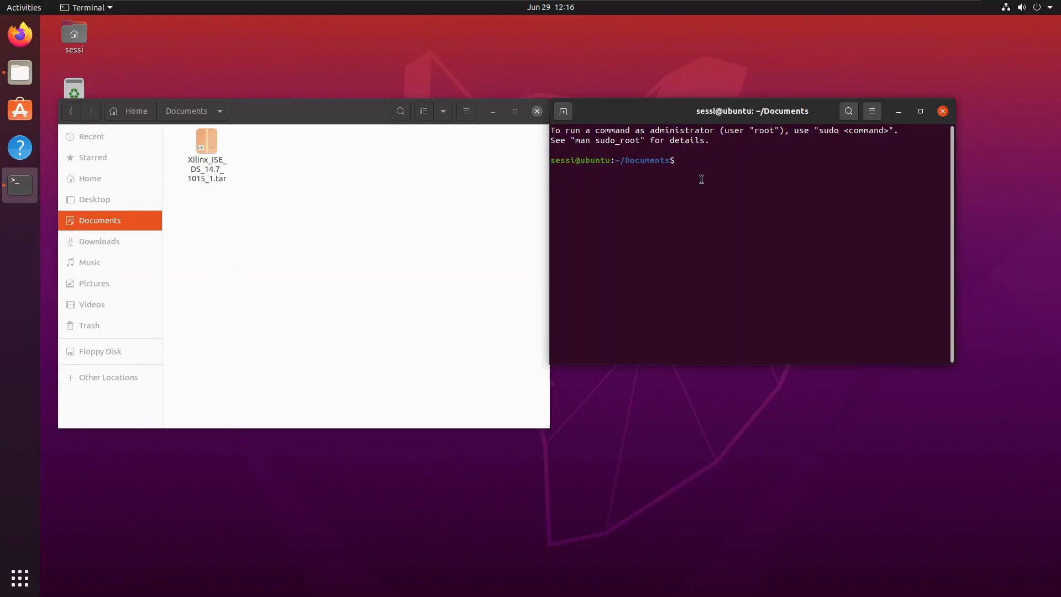
type("tar -xvf Xil")
key("Tab")
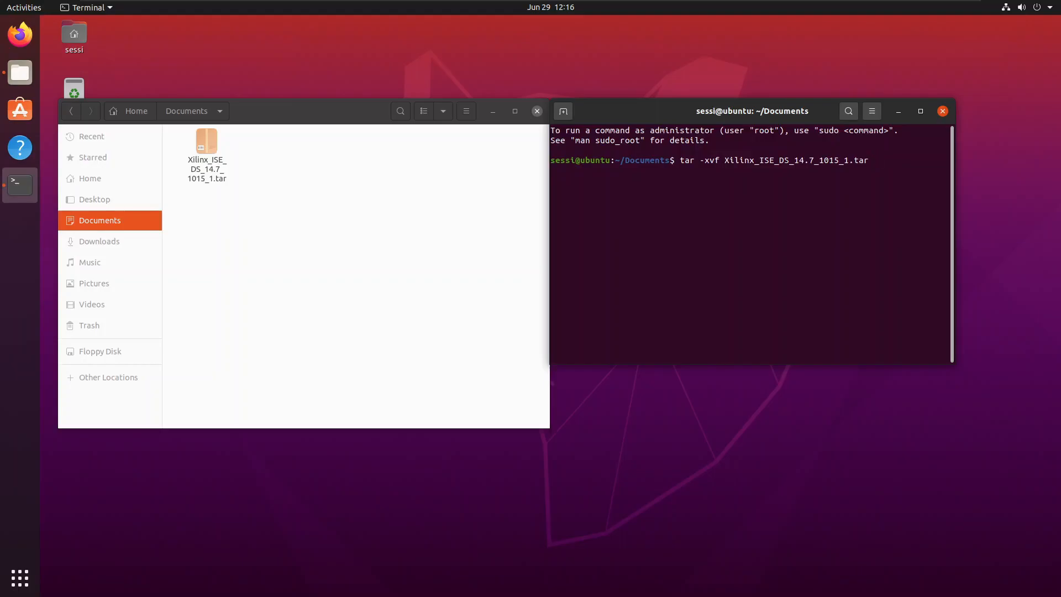
key("Return")
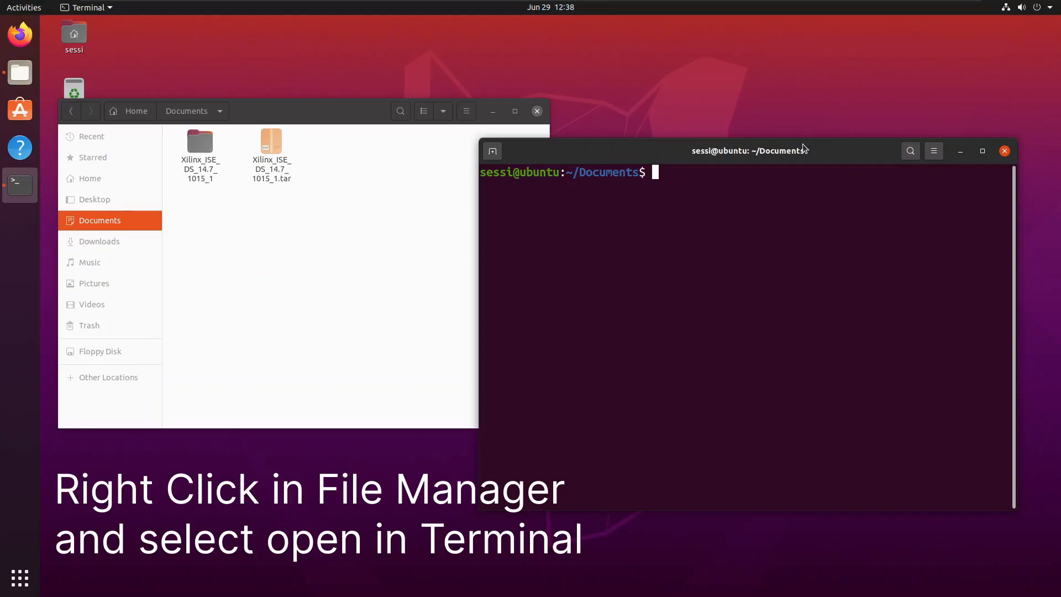
Change into the extracted Xilinx_ISE_DS_14.7_1015_1 folder.
type("cd Xi")
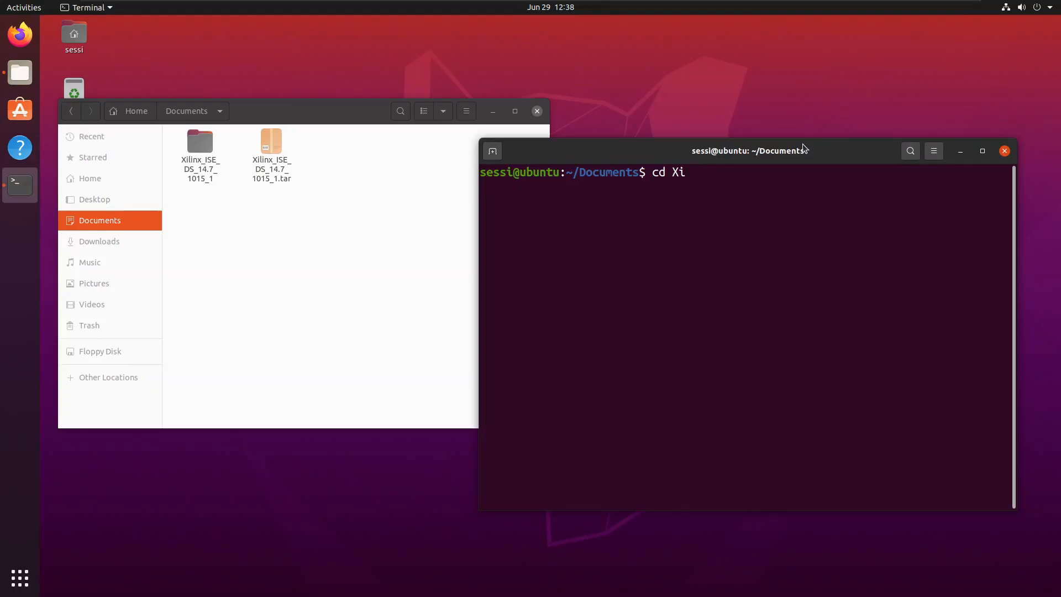
key("Tab")
key("Return")
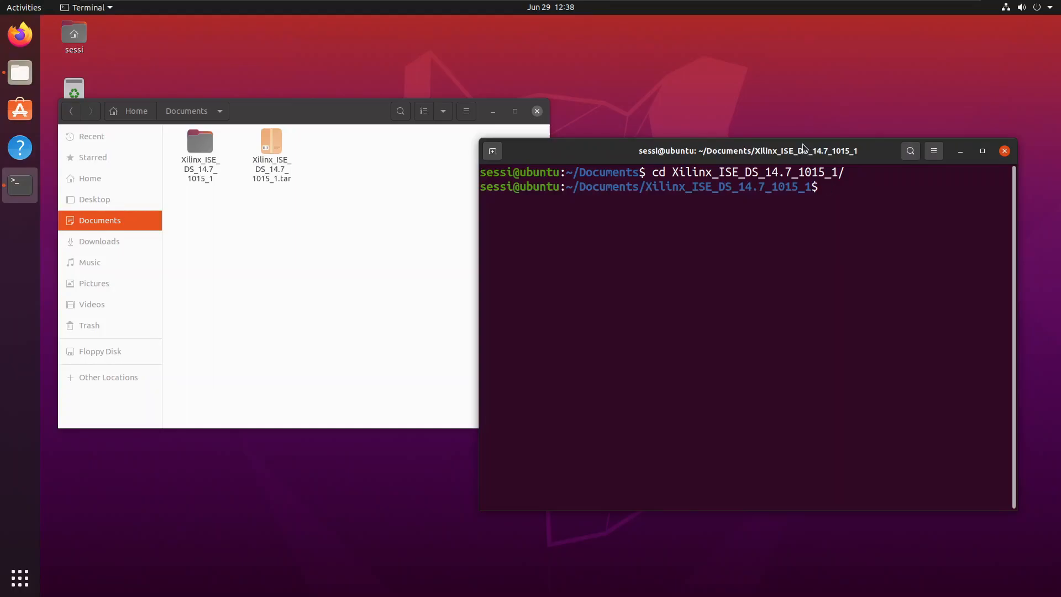
Install libncurses5 with sudo apt, then launch the installer with sudo ./xsetup.
type("sudo apt install libncurses5")
key("Return")
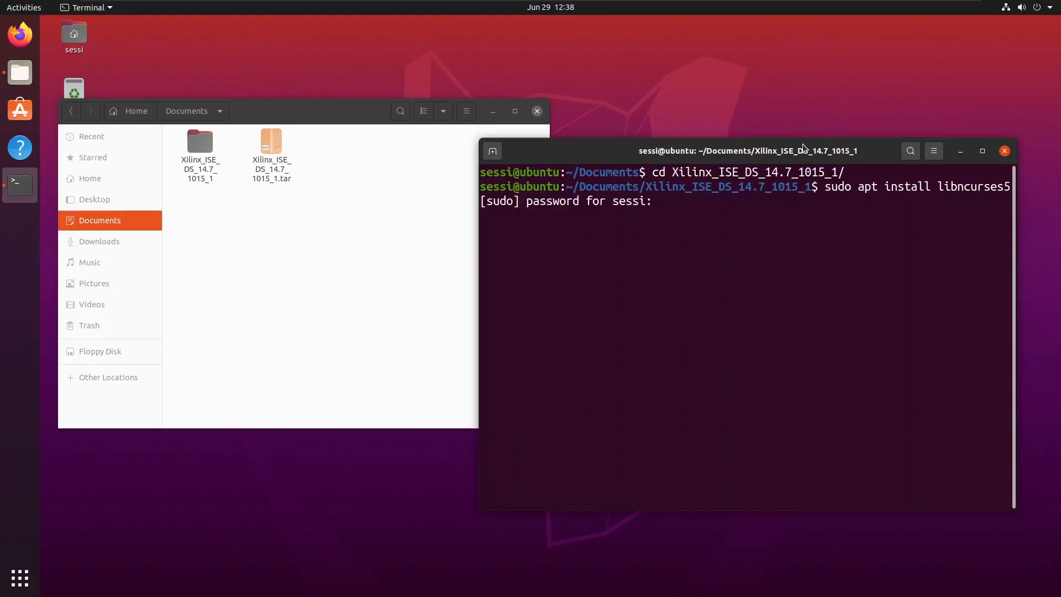
key("Return")
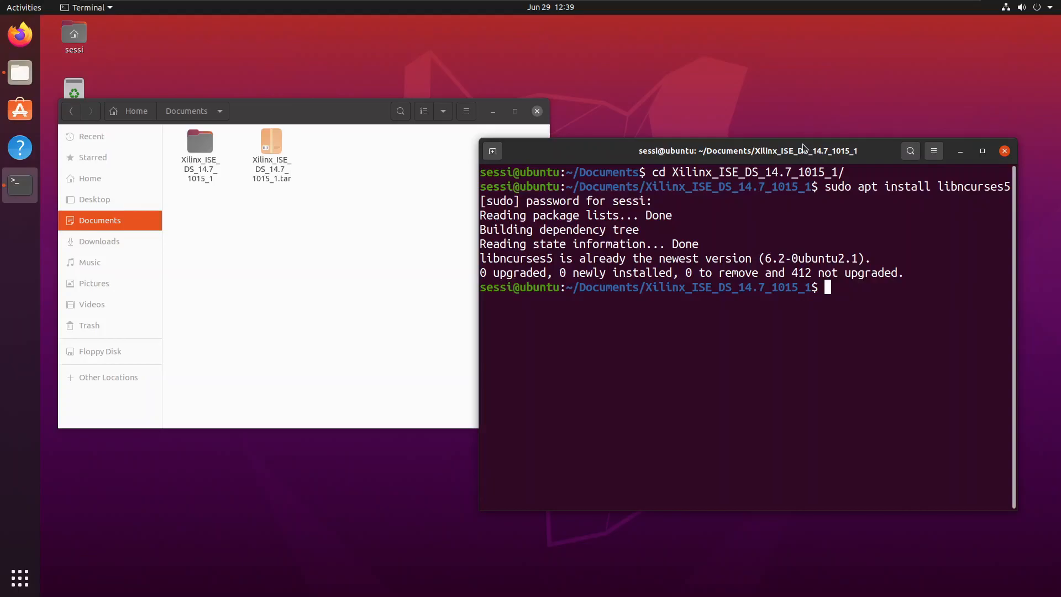
type("sudo ")
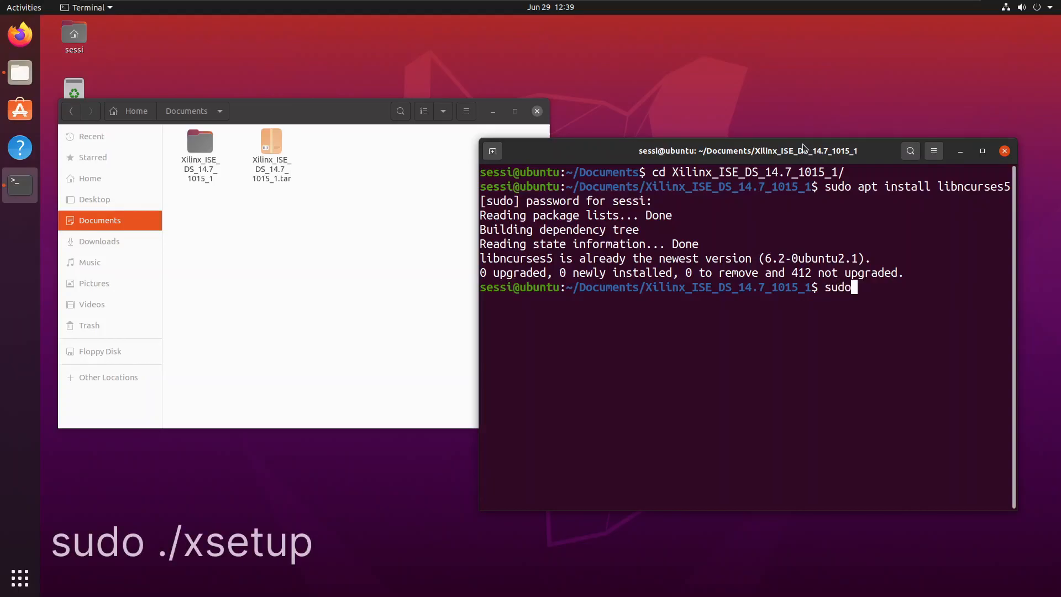
type(".")
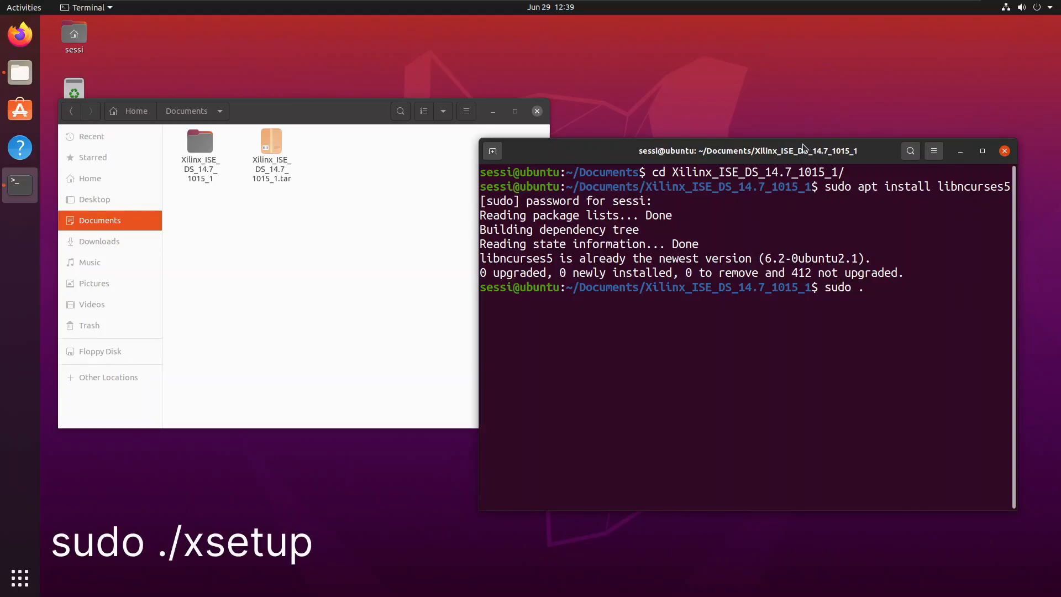
type("/")
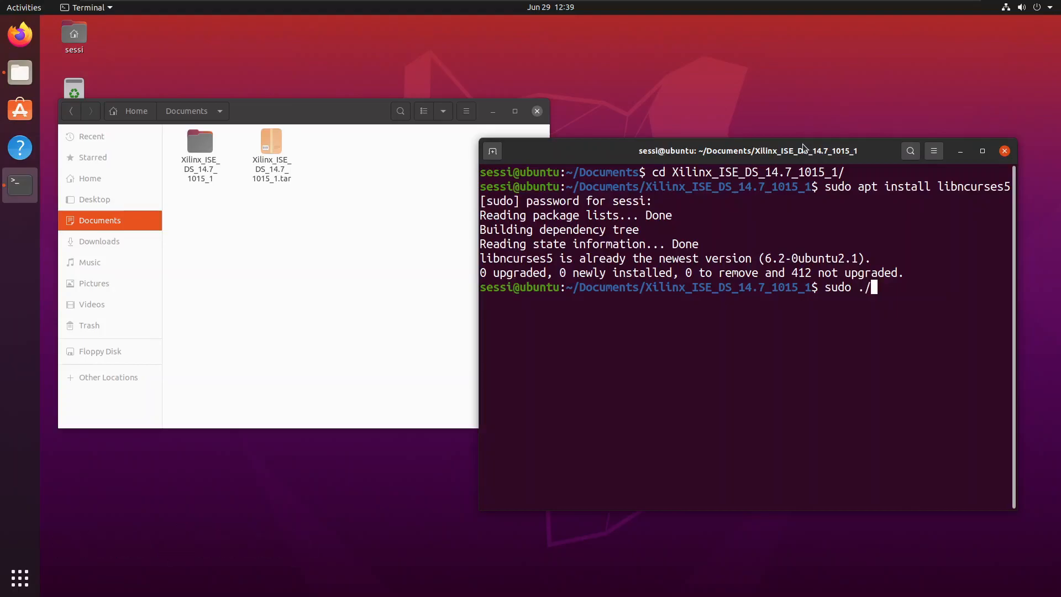
type("xsetup")
key("Return")
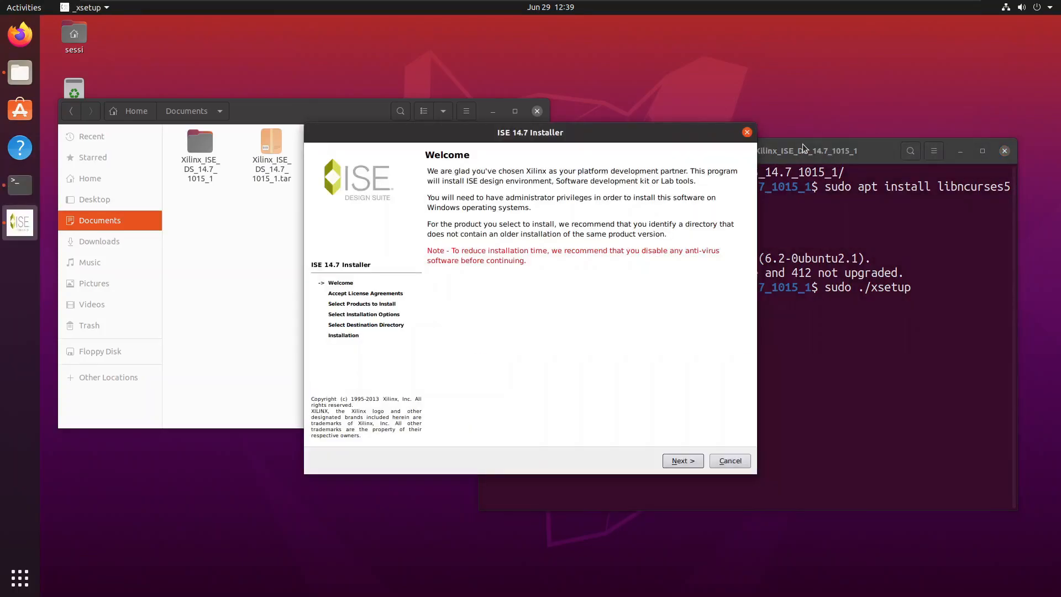
Accept both Xilinx license agreements.
left_click(681, 461)
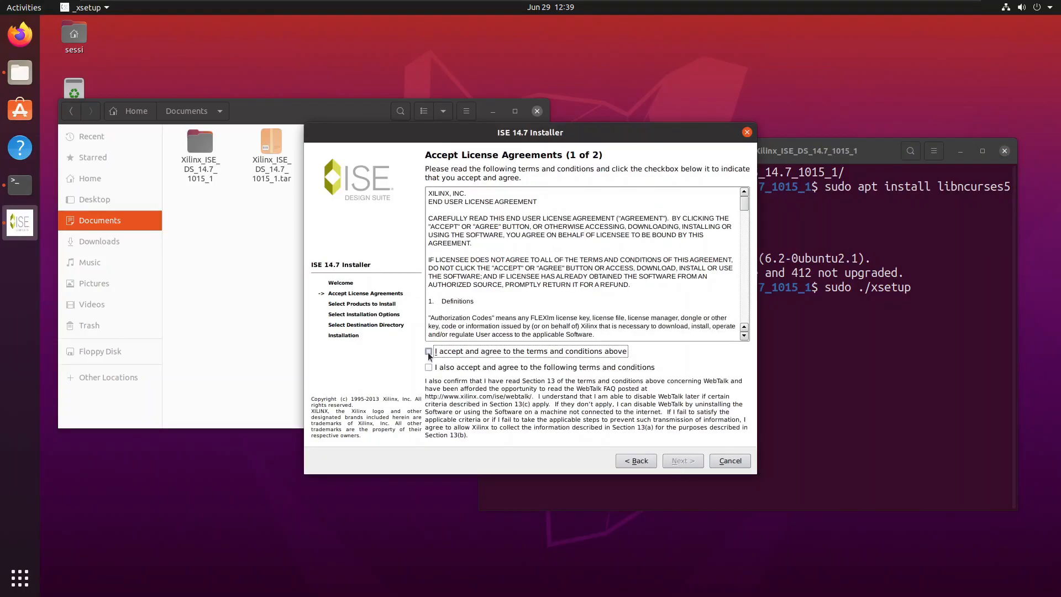
left_click(429, 368)
left_click(662, 462)
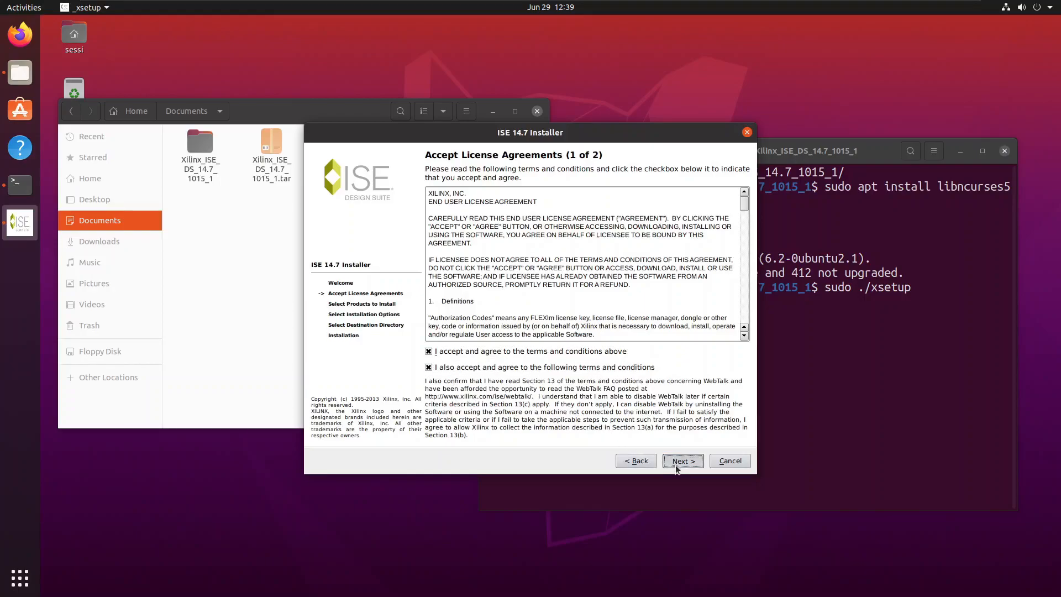
left_click(520, 434)
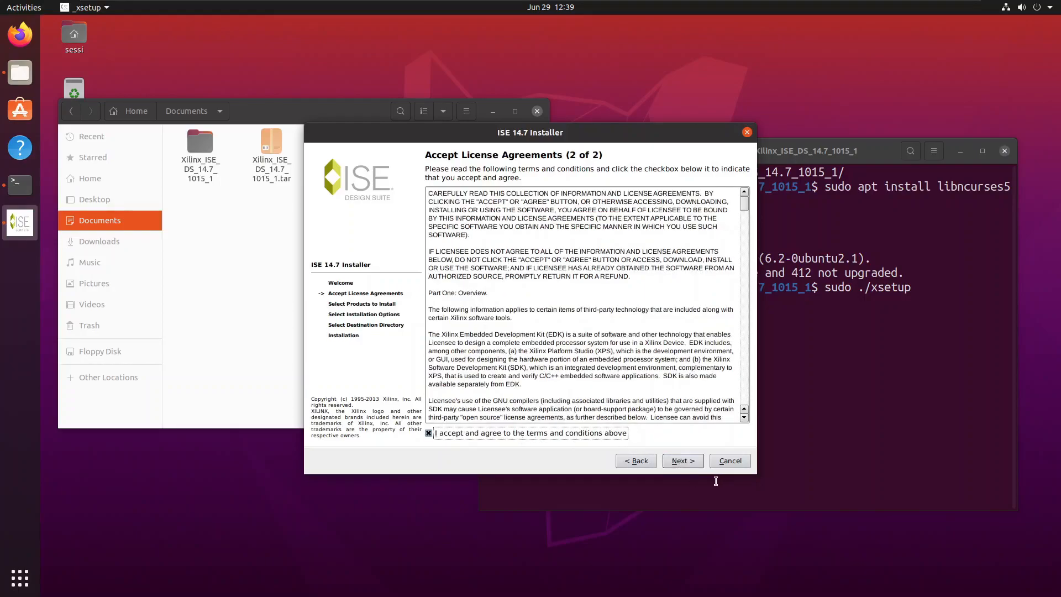
left_click(682, 460)
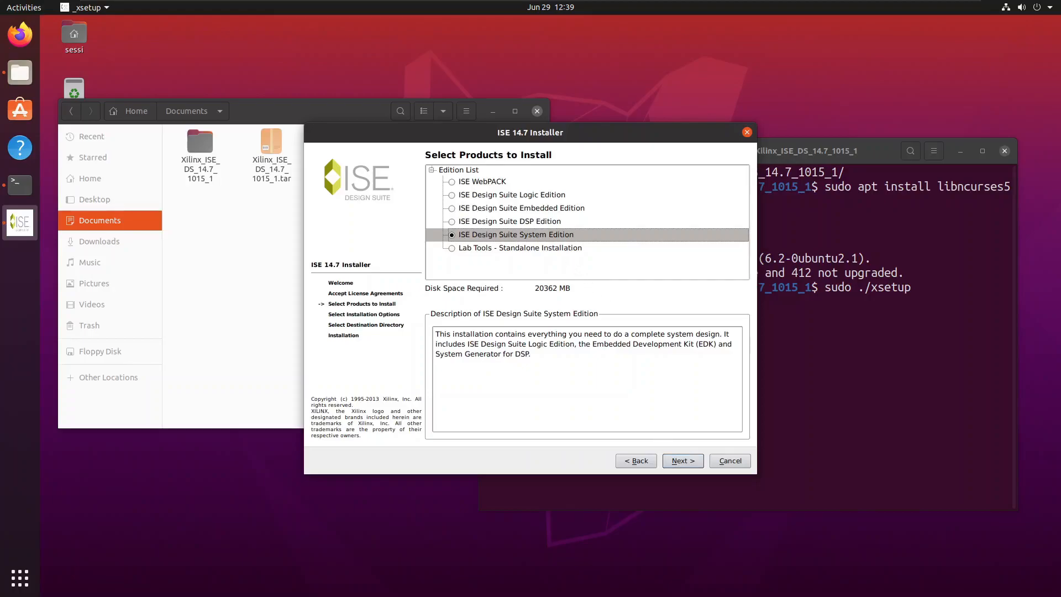
Choose ISE Design Suite Logic Edition with default options and /opt/Xilinx destination.
left_click(523, 194)
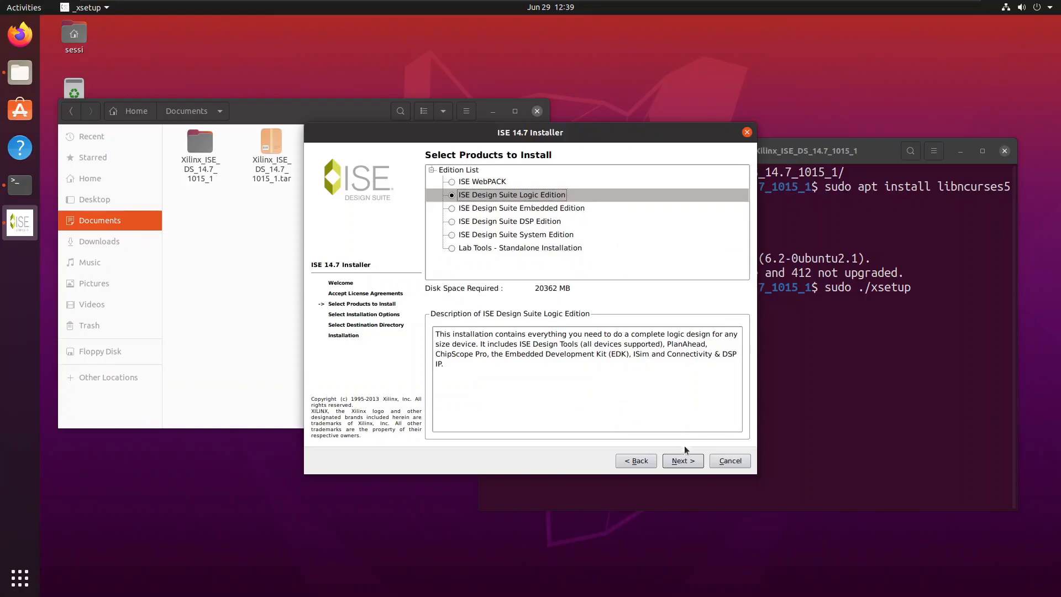
left_click(685, 462)
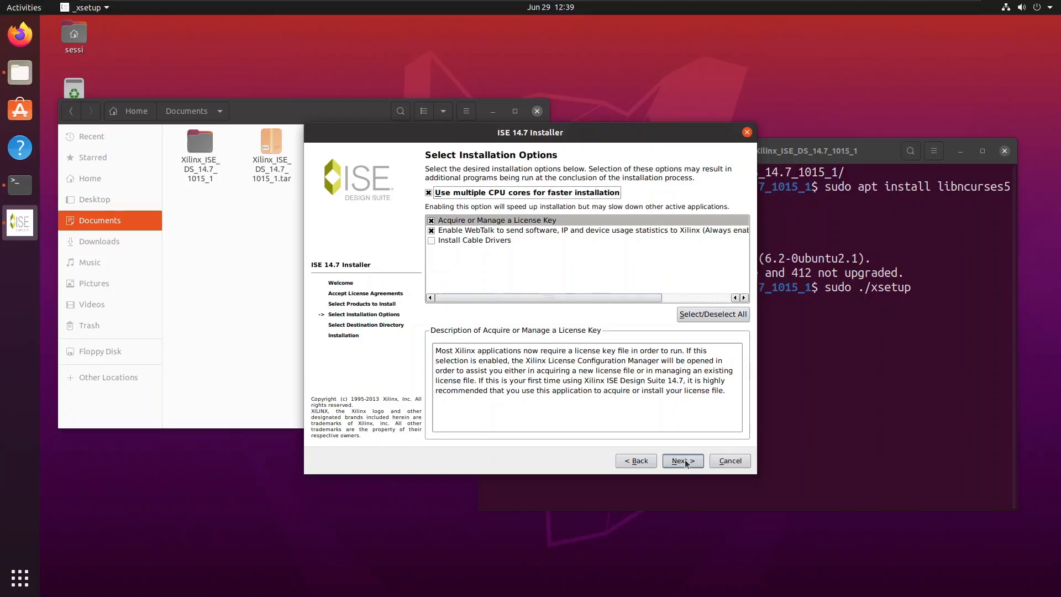
left_click(685, 462)
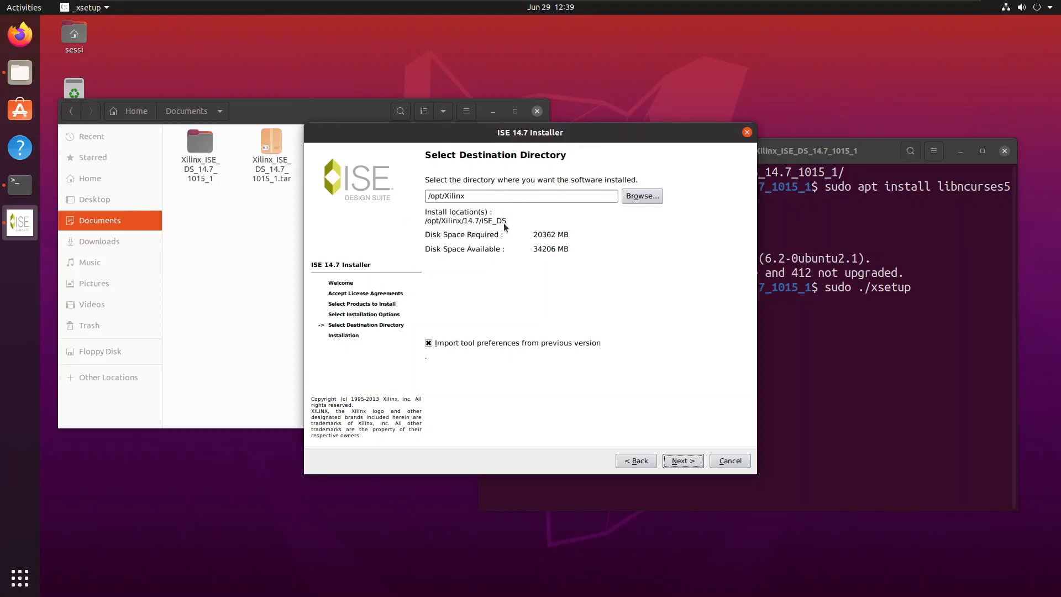
left_click(683, 461)
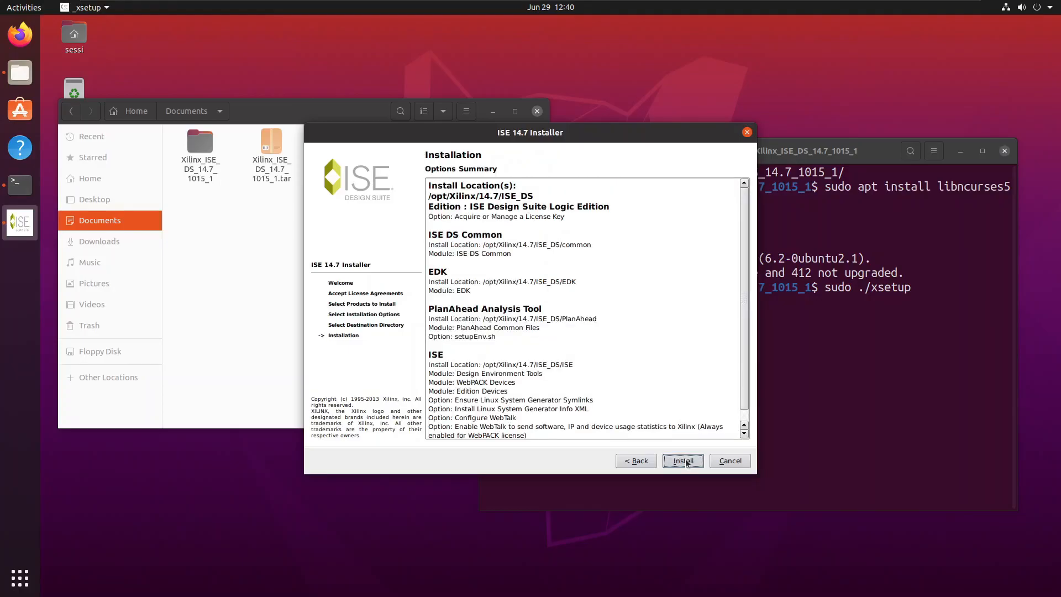
Install ISE Design Suite Logic Edition to /opt/Xilinx/14.7/ISE_DS until 100% complete.
left_click(684, 461)
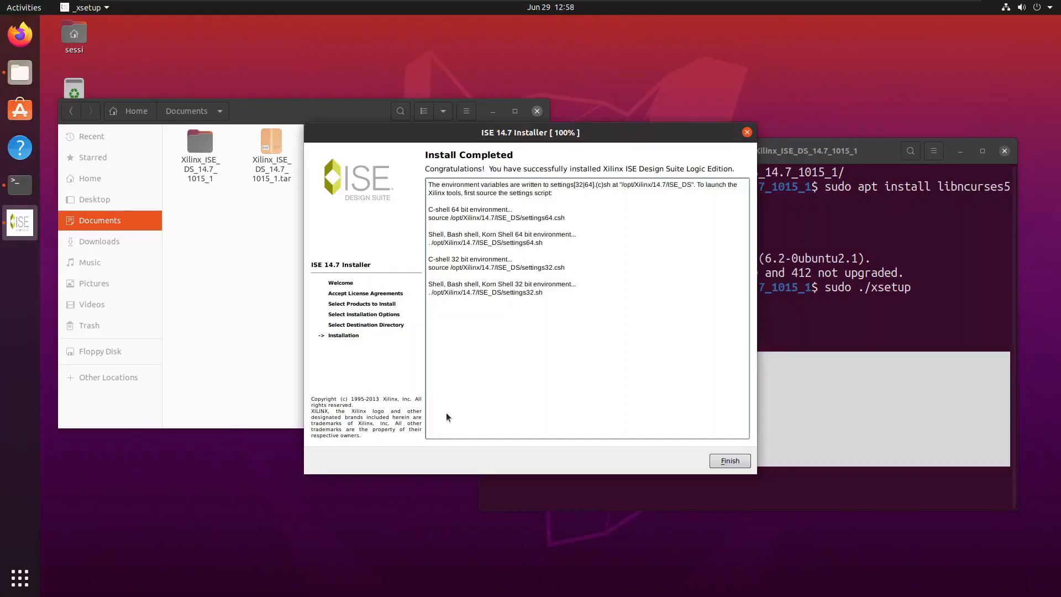
Close the completed installer and return the terminal to the home directory.
left_click(722, 462)
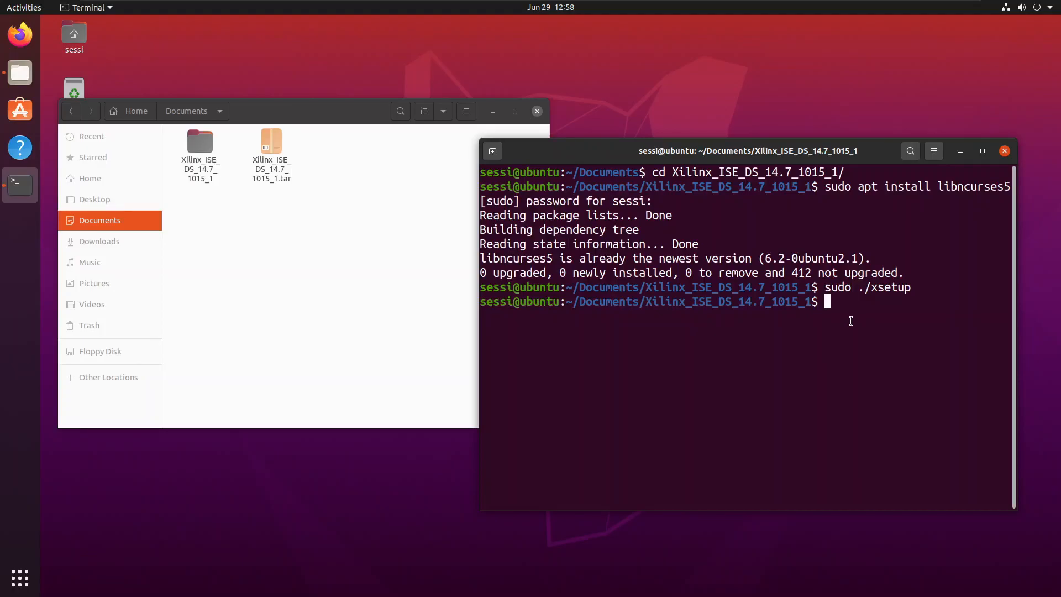
type("cd")
key("Return")
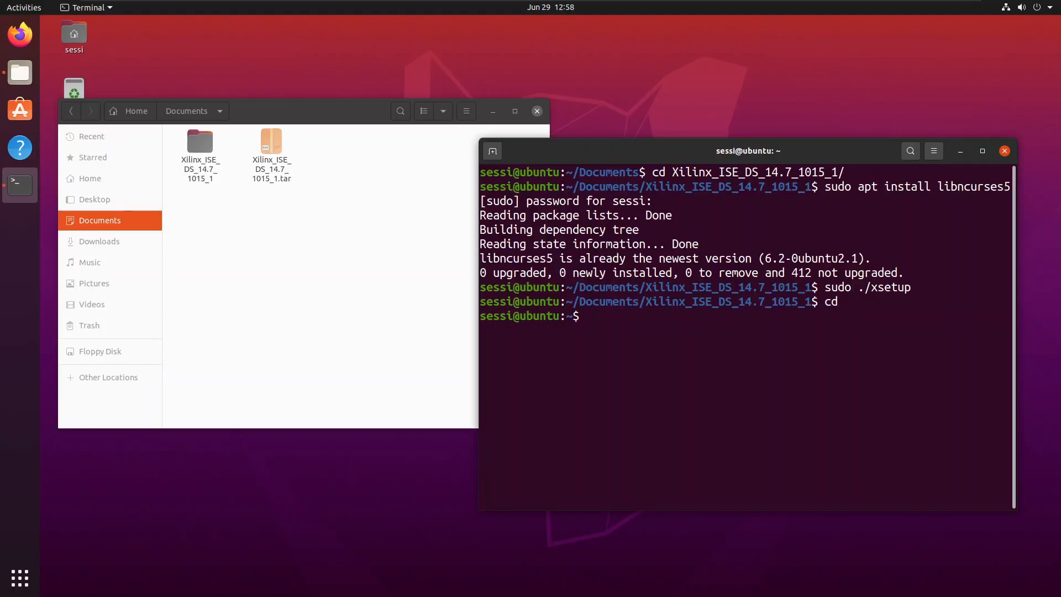
Source /opt/Xilinx/14.7/ISE_DS/settings64.sh, then launch ISE with the ise command.
key("BackSpace")
type("source /opt/Xilinx/")
key("Tab")
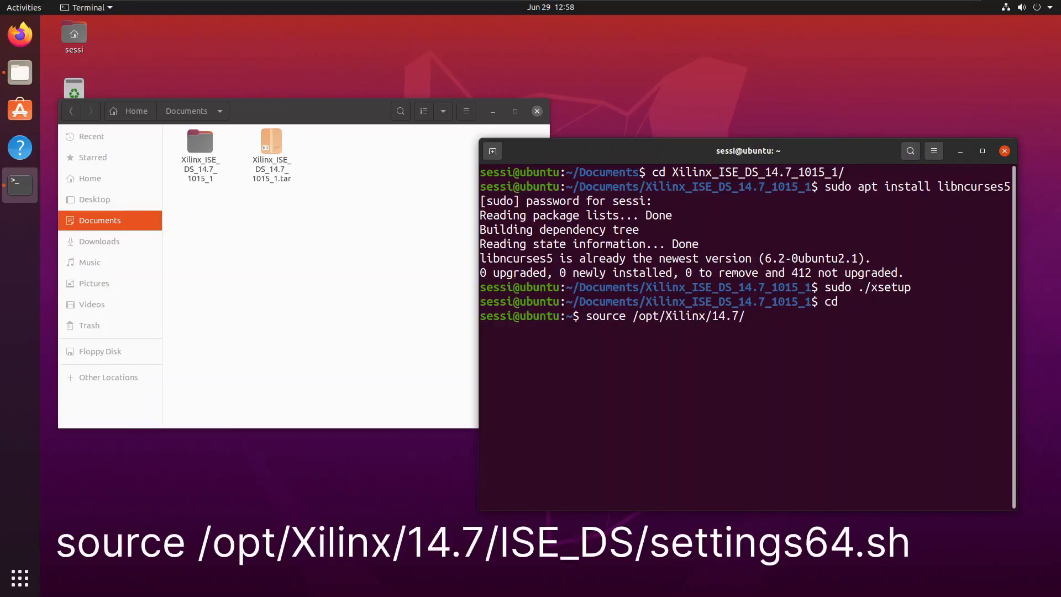
key("Tab")
key("Tab")
key("Tab")
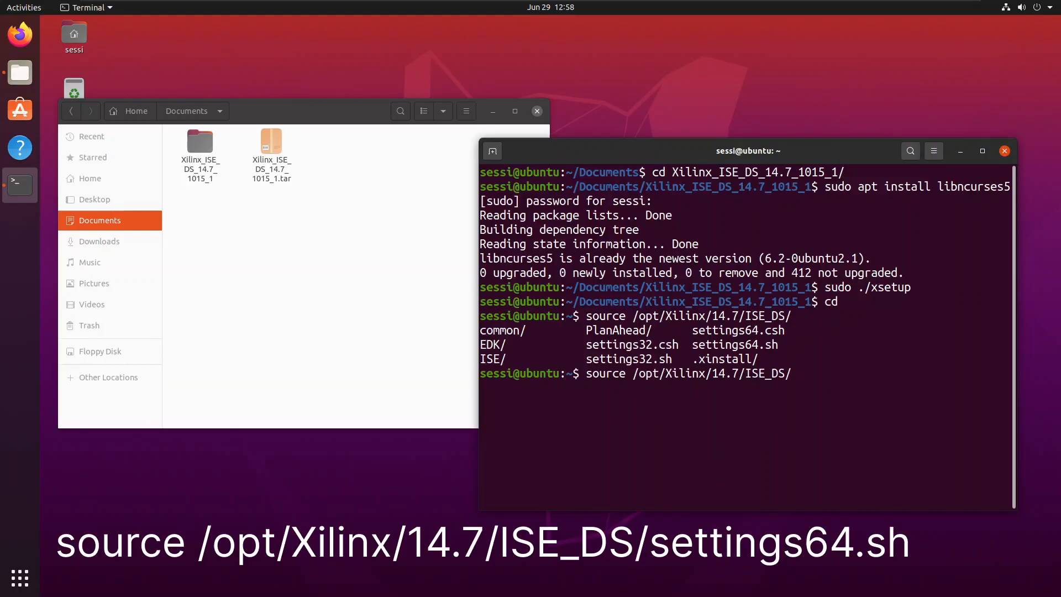
type("settings64")
type(".sh")
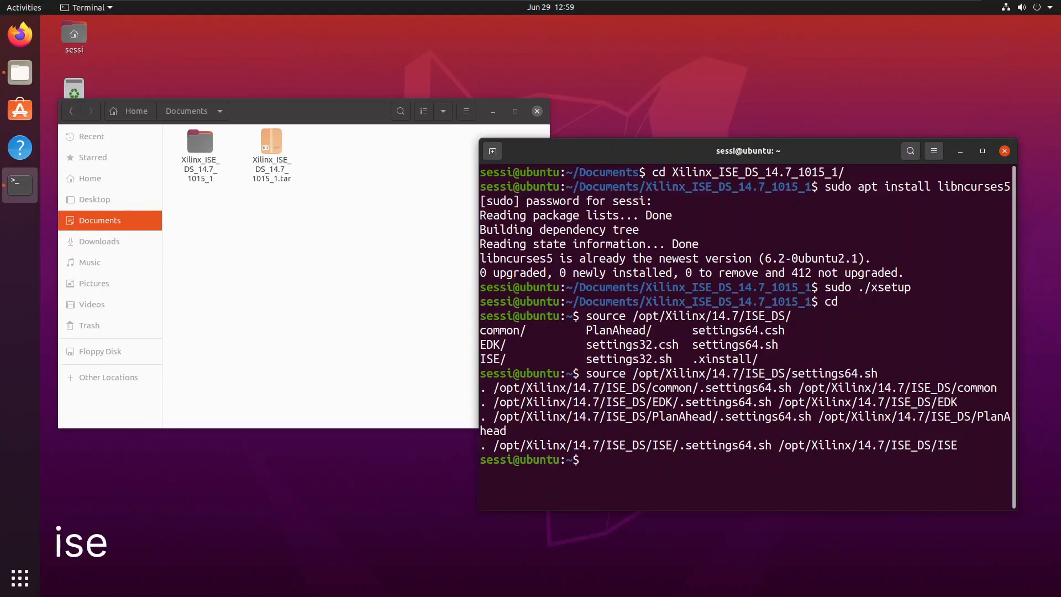
type("ise")
key("Return")
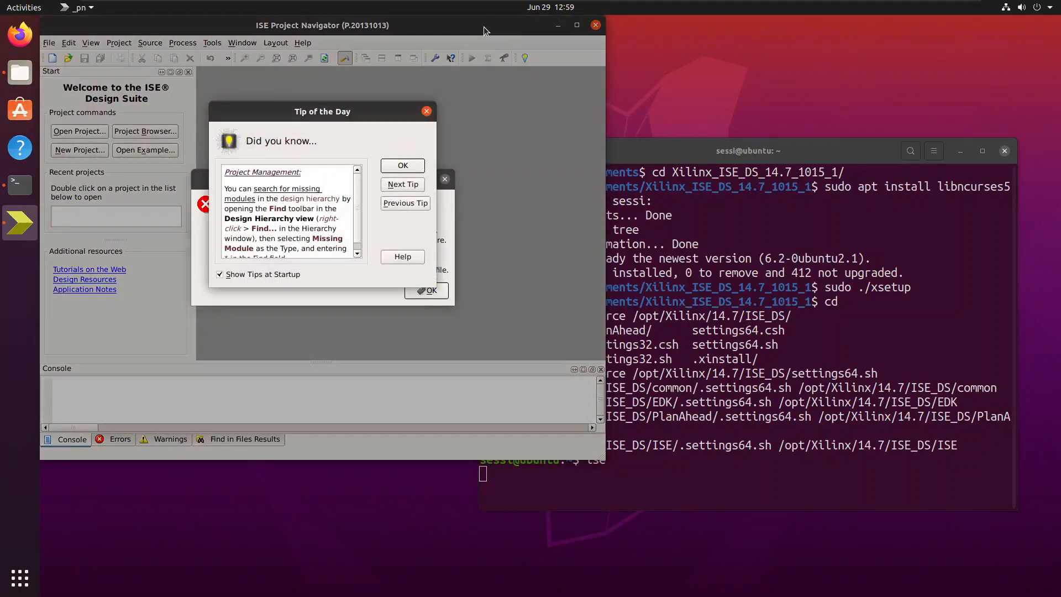
Dismiss the Xilinx License Error and centre the License Configuration Manager over Project Navigator.
left_click_drag(483, 26, 571, 54)
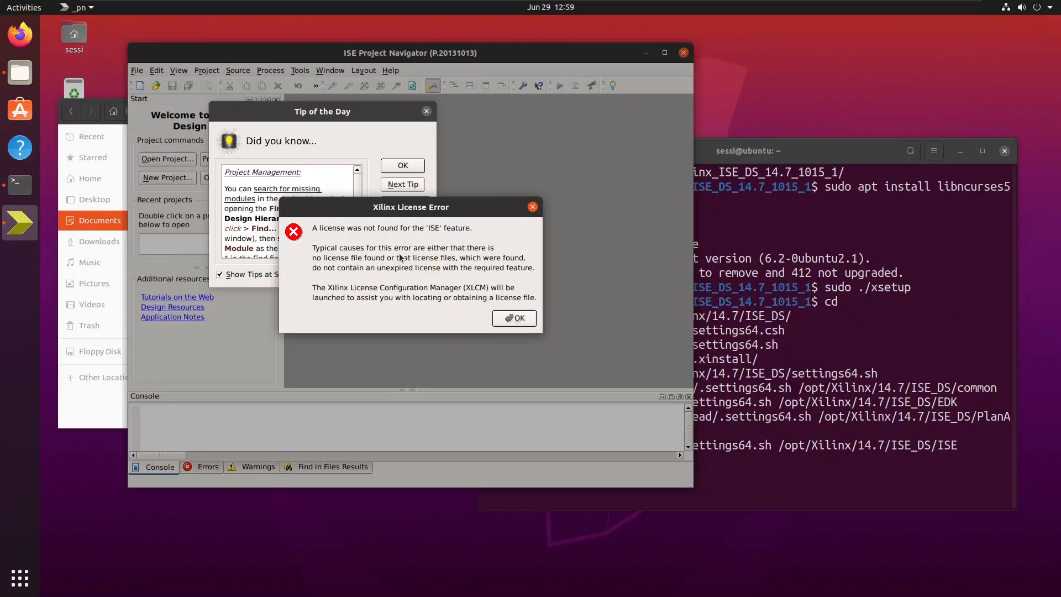
left_click(512, 319)
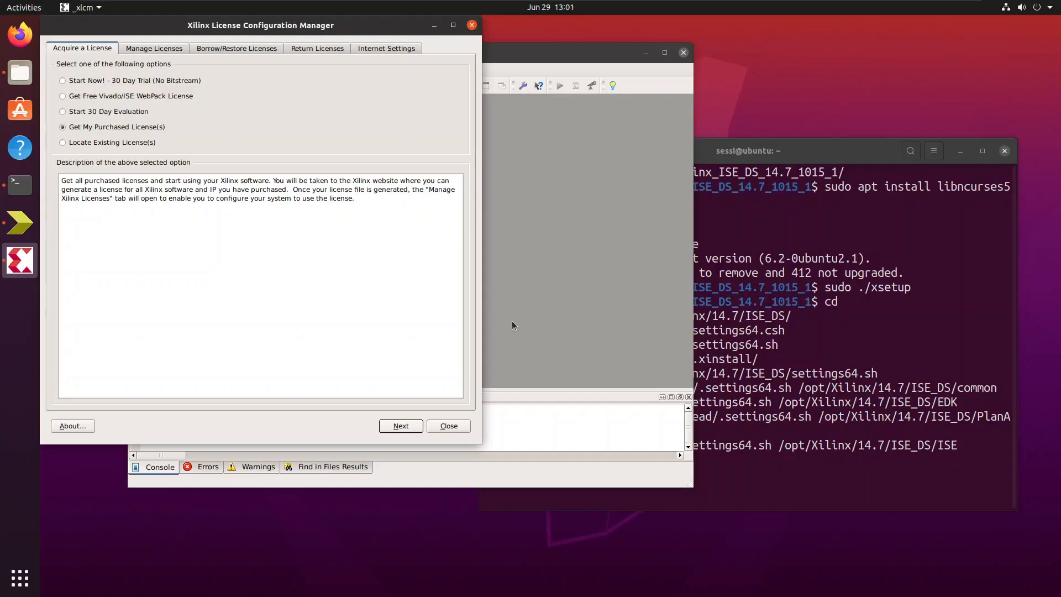
left_click_drag(279, 30, 489, 91)
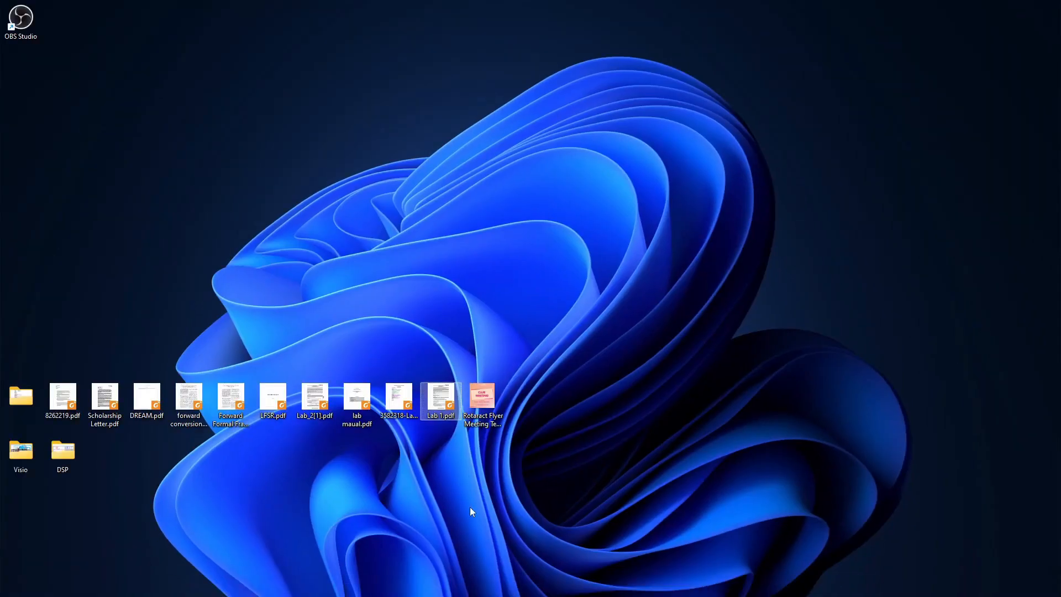
Copy the xilinx_ise-2.lic license file from the Windows Downloads folder.
mouse_move(565, 588)
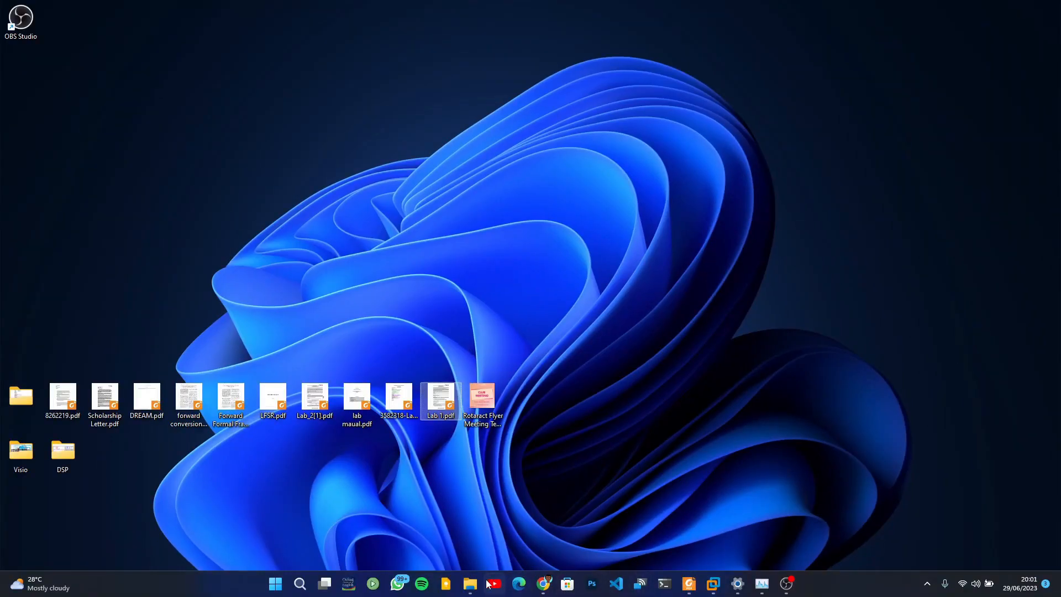
mouse_move(479, 584)
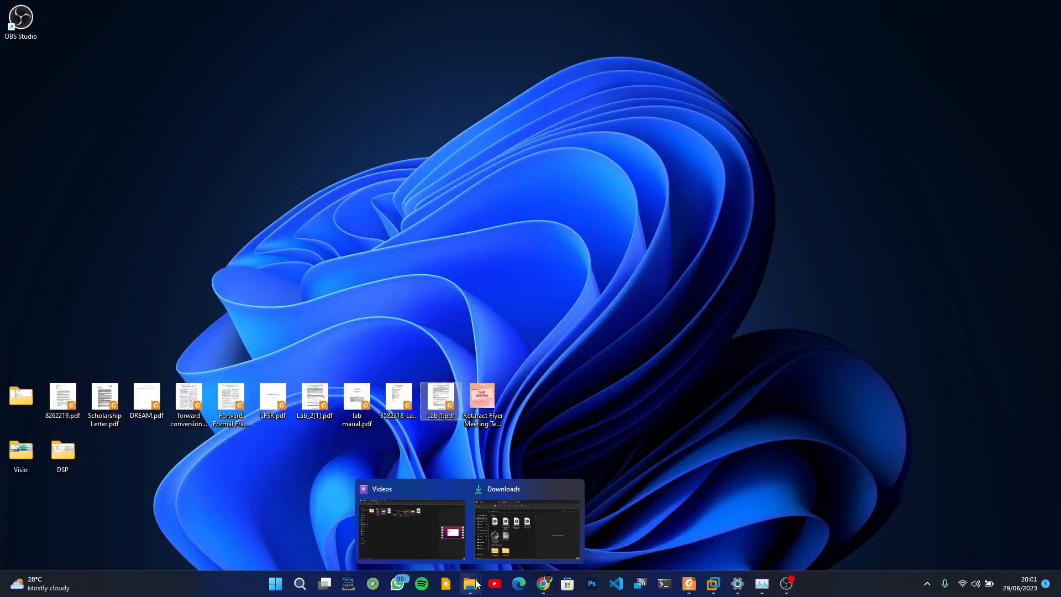
left_click(504, 535)
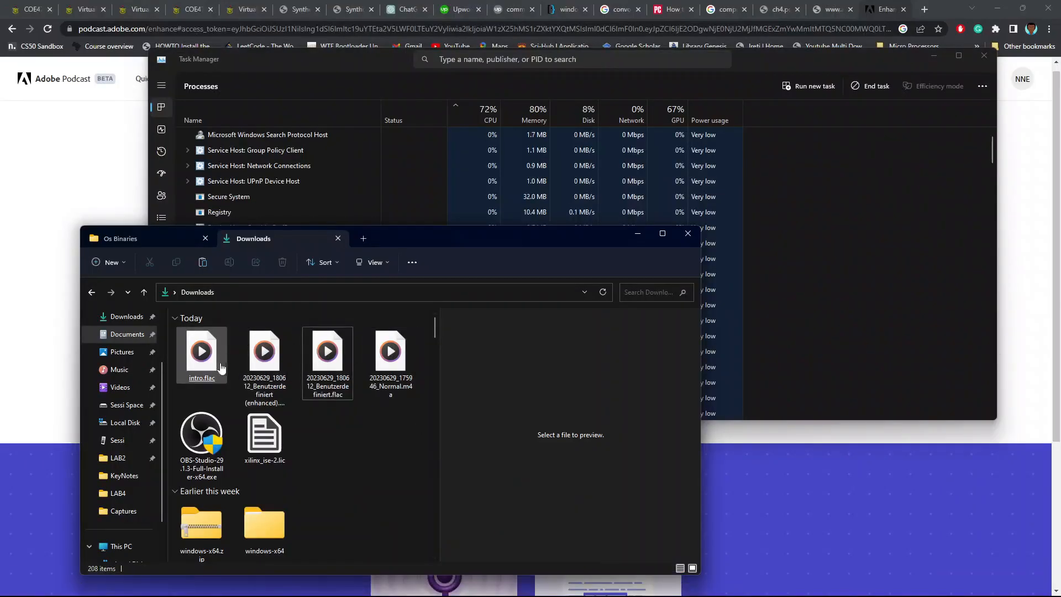
left_click(252, 444)
right_click(252, 445)
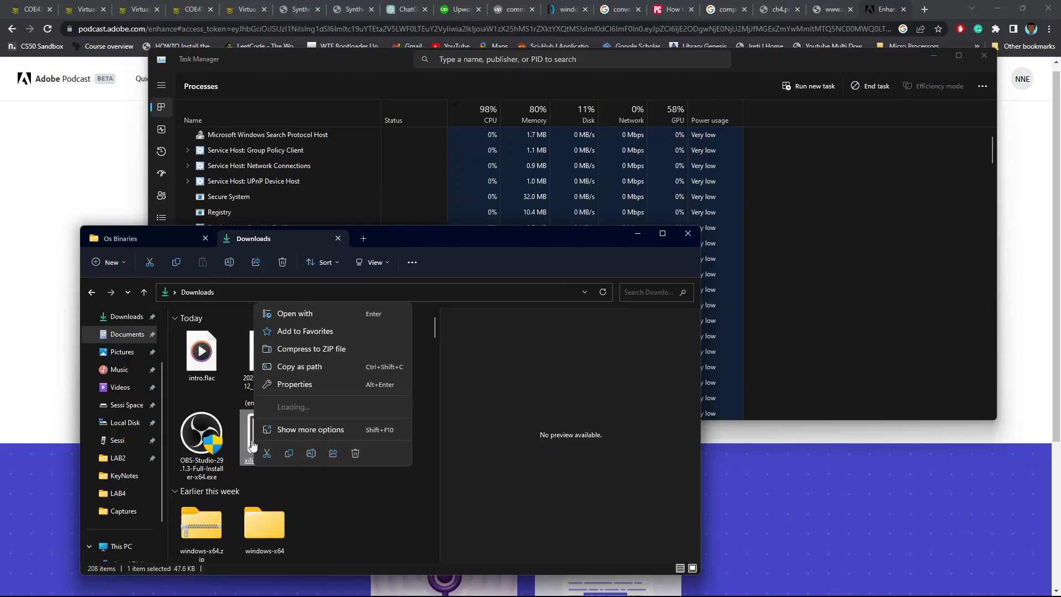
left_click(290, 452)
Switch back to the Ubuntu 64-bit virtual machine in VMware.
key("ctrl+super+Right")
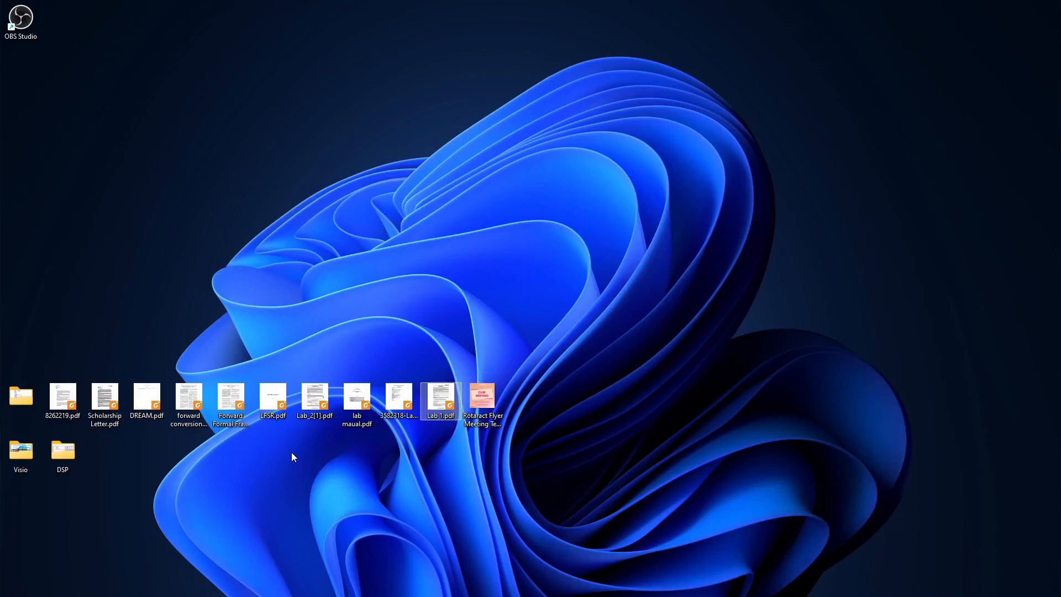
mouse_move(675, 569)
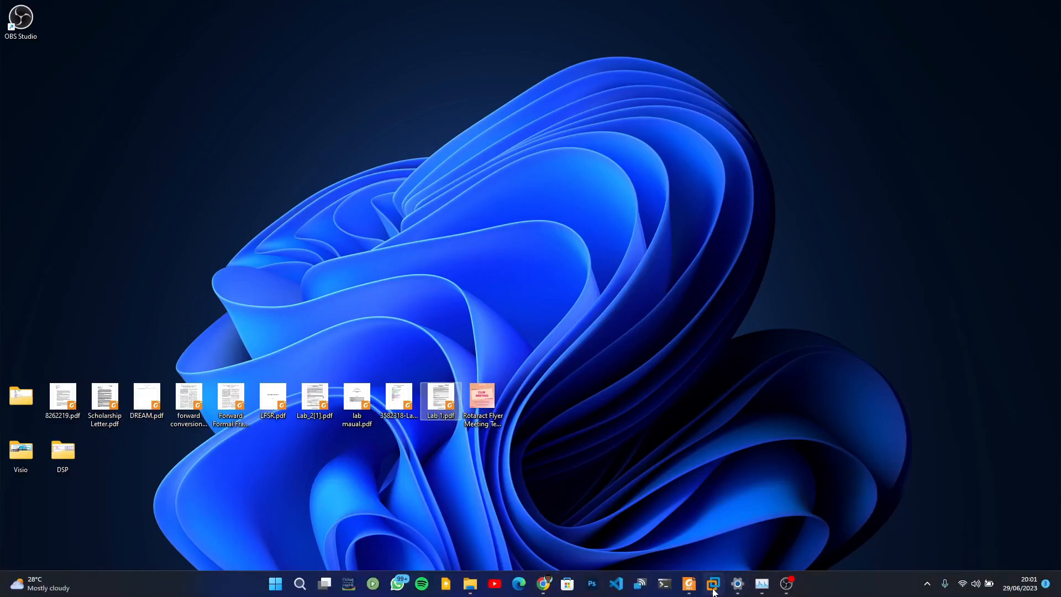
mouse_move(713, 584)
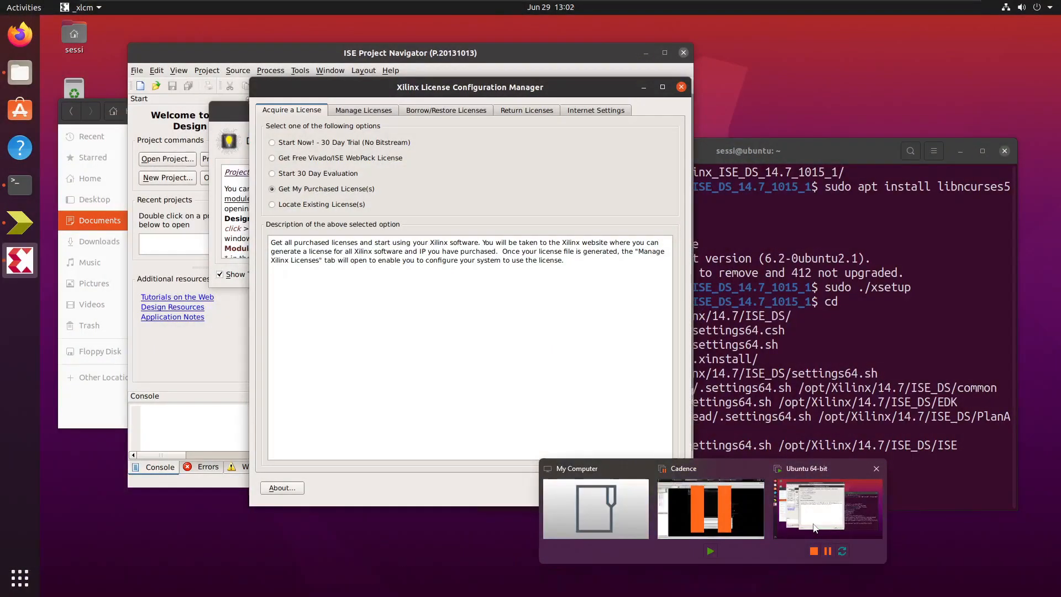
left_click(813, 527)
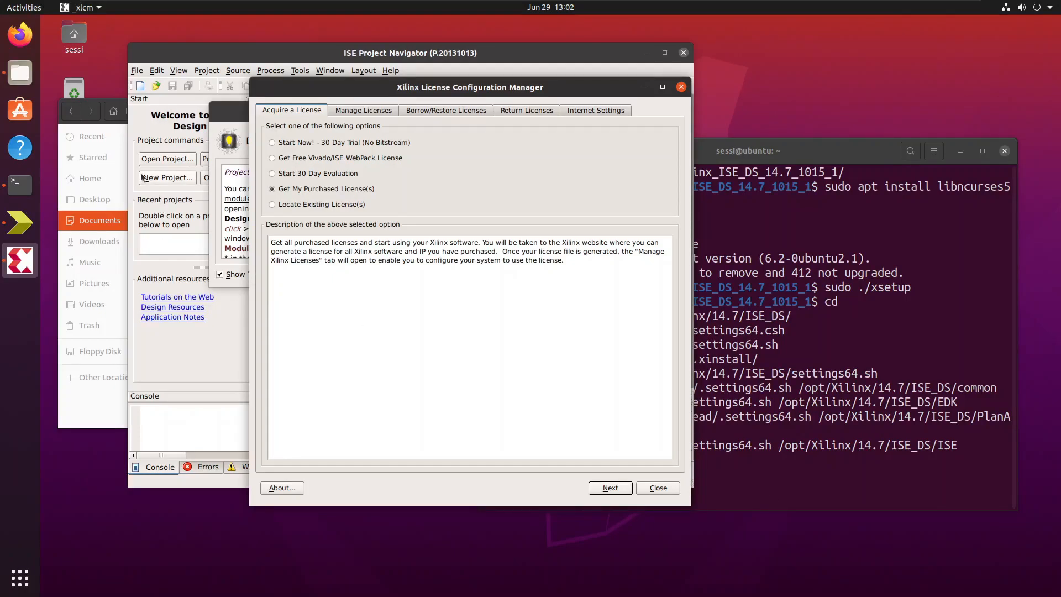
Paste xilinx_ise-2.lic into Ubuntu's Documents folder, then return to the License Configuration Manager.
left_click(19, 70)
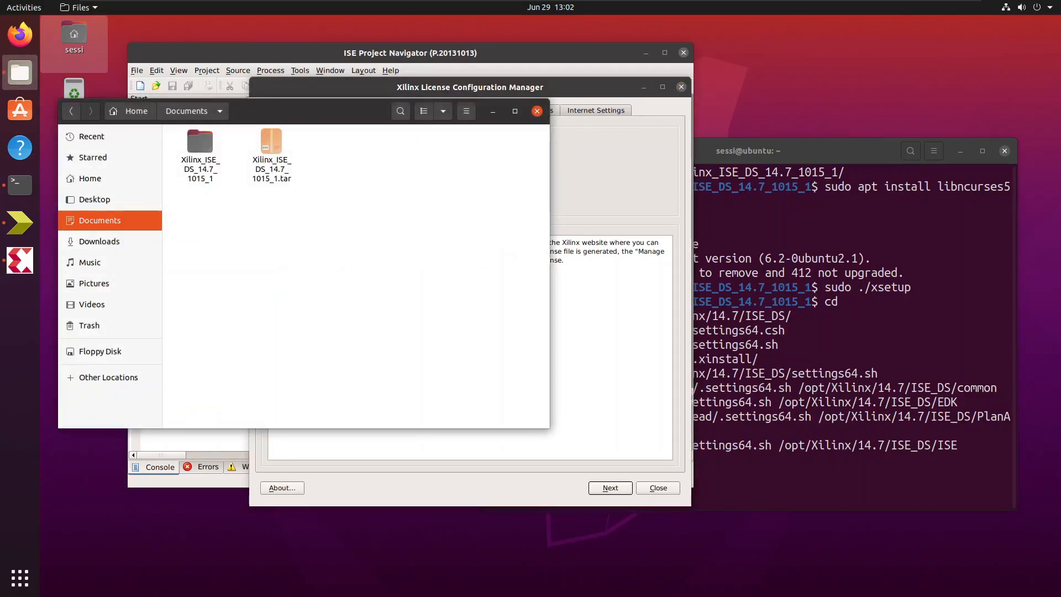
right_click(281, 252)
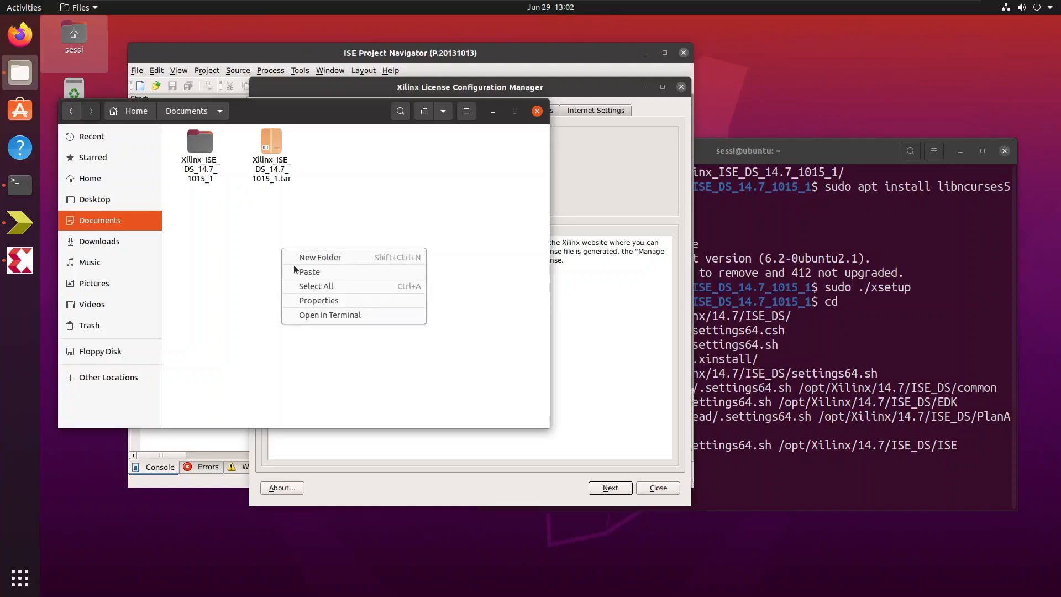
left_click(293, 271)
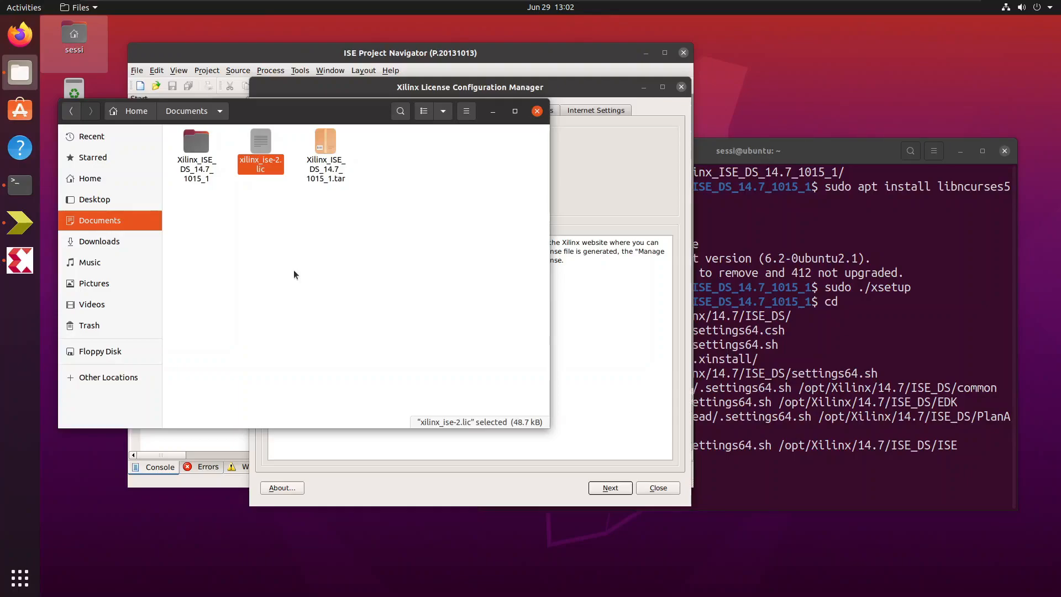
left_click(613, 346)
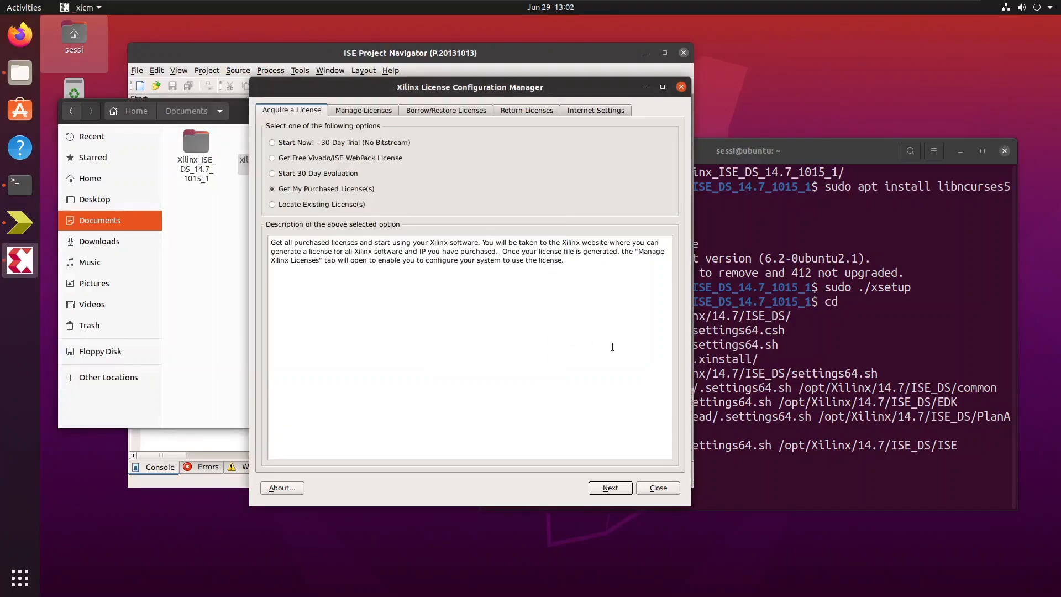
Load xilinx_ise-2.lic from Documents under Manage Licenses, check the Permanent features, and close the manager.
left_click(372, 113)
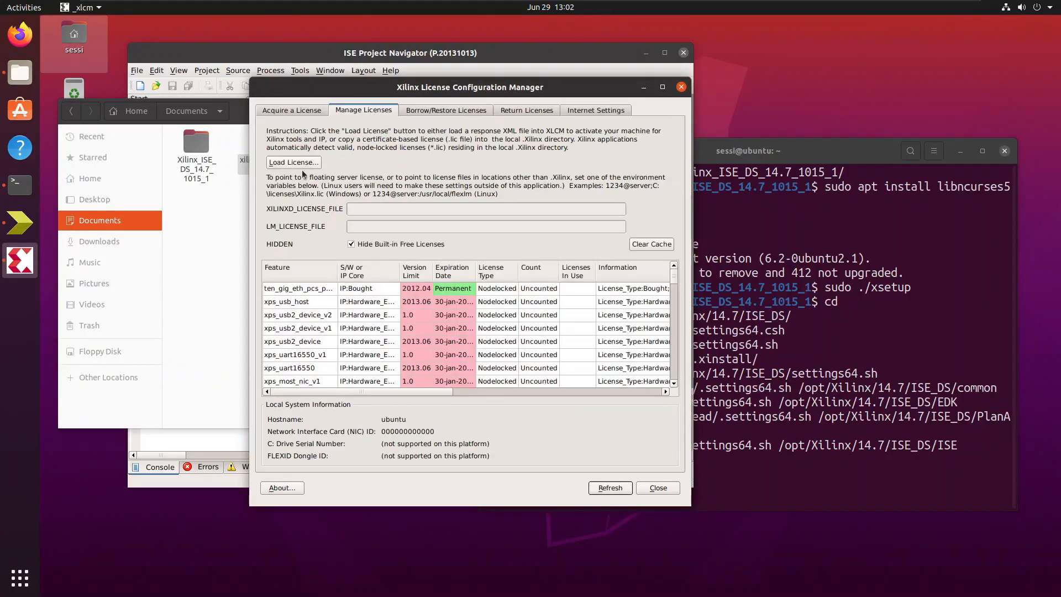
left_click(303, 163)
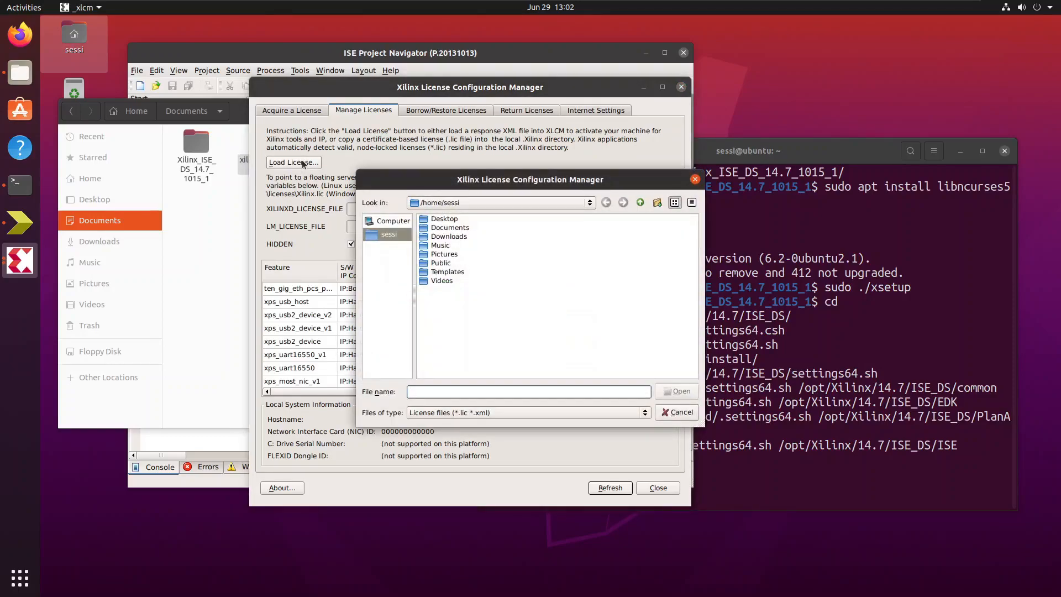
double_click(441, 228)
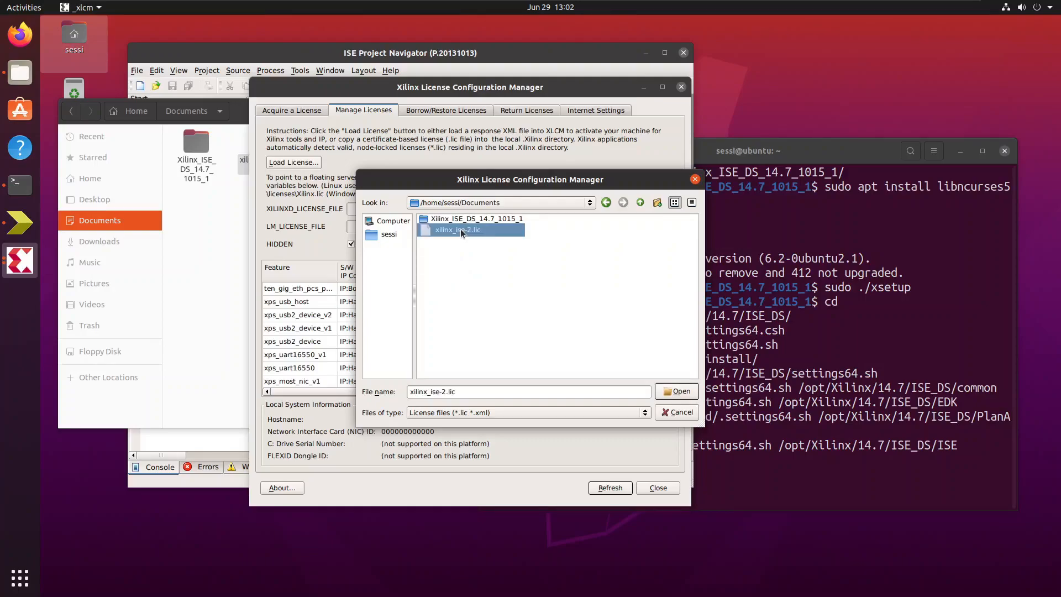
left_click(677, 392)
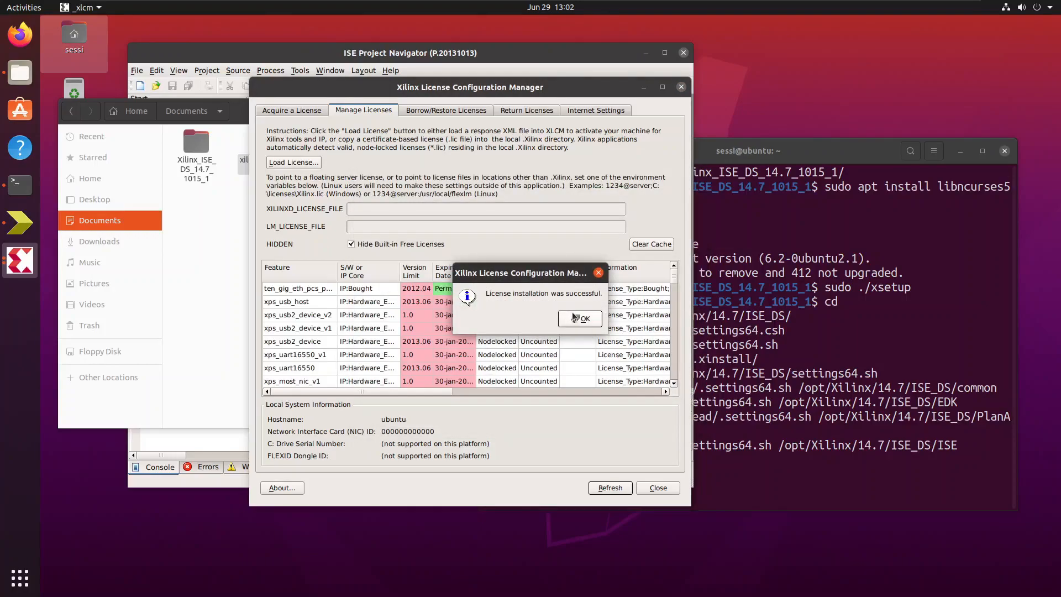
left_click(577, 318)
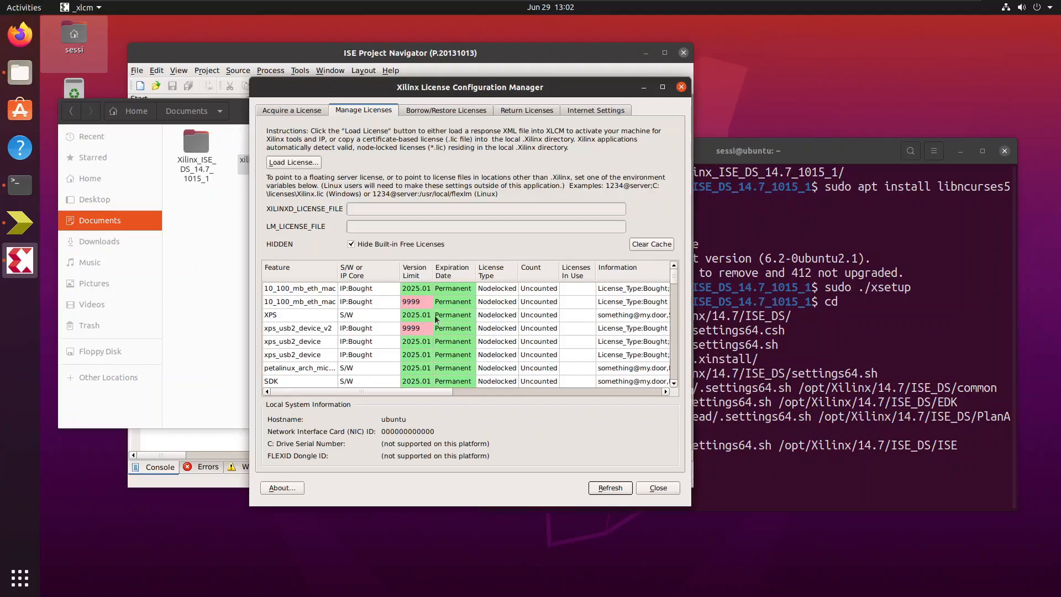
scroll(436, 335, "down", 5)
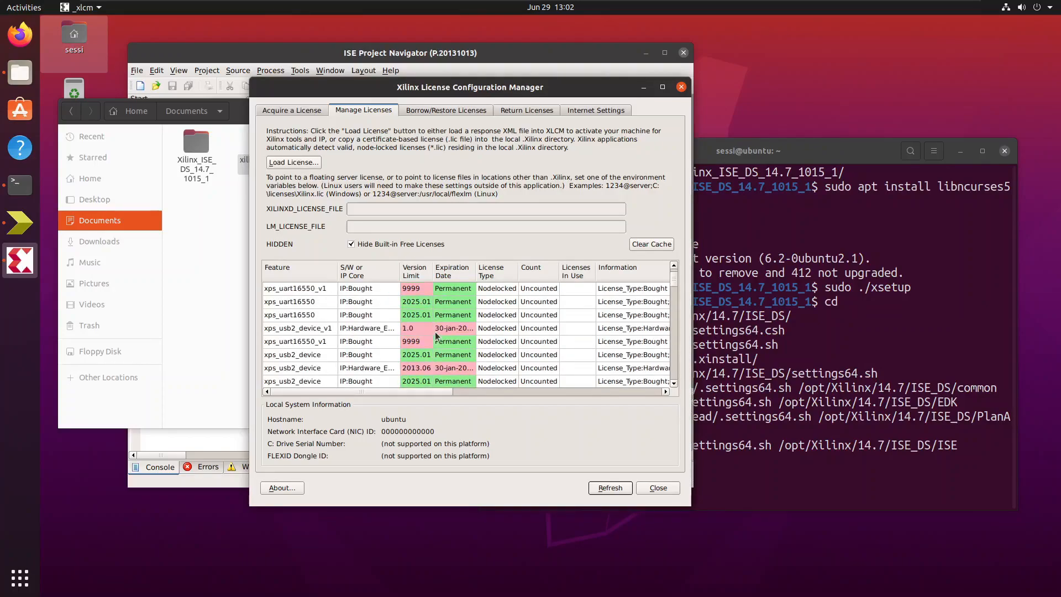
scroll(436, 335, "down", 5)
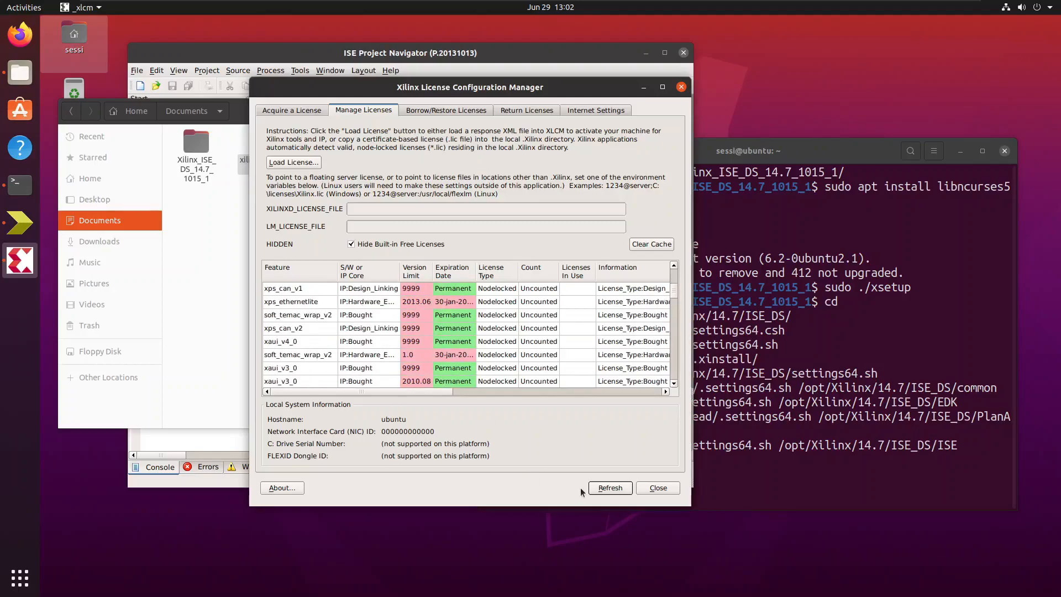
left_click(658, 488)
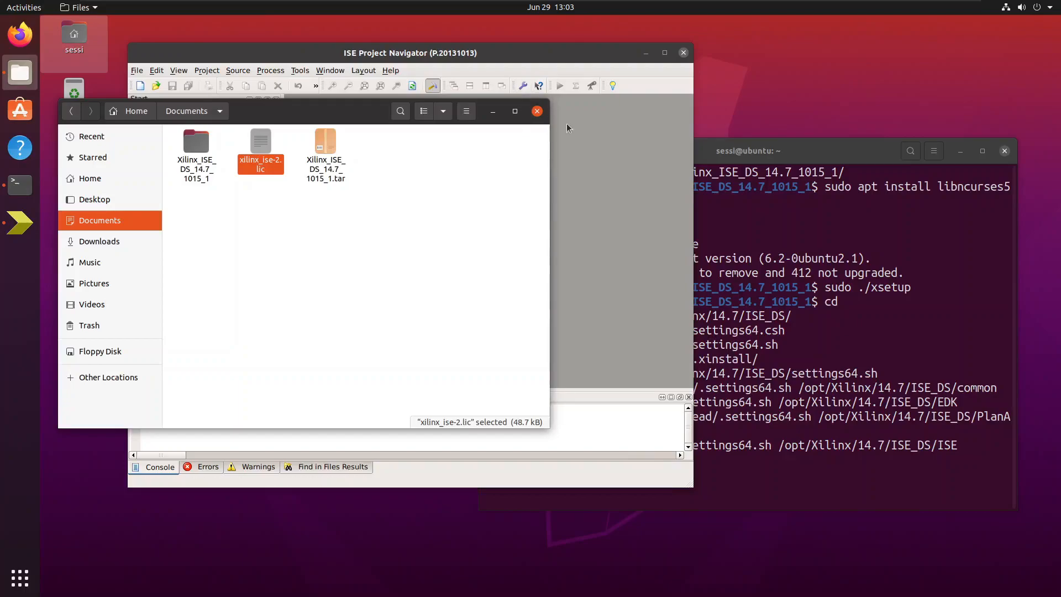
Maximise Project Navigator and start a new project named dreamer.
left_click(418, 166)
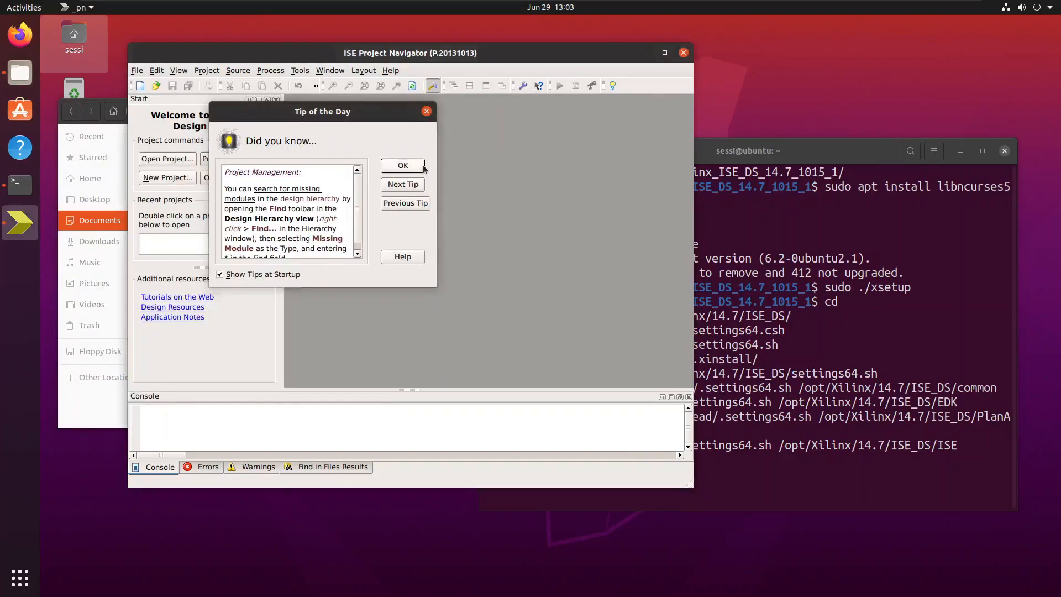
left_click(664, 54)
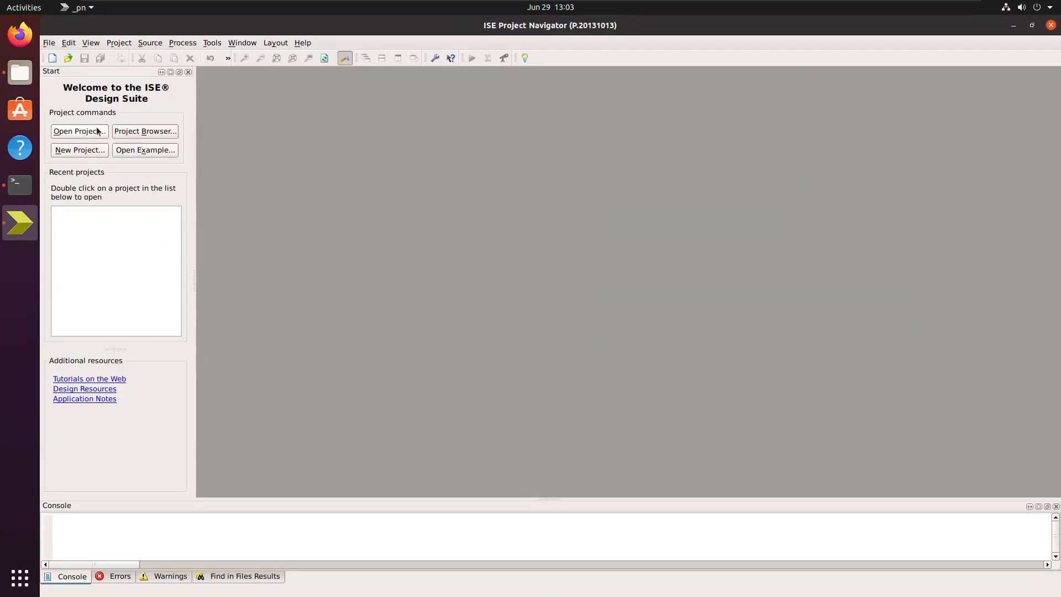
left_click(89, 149)
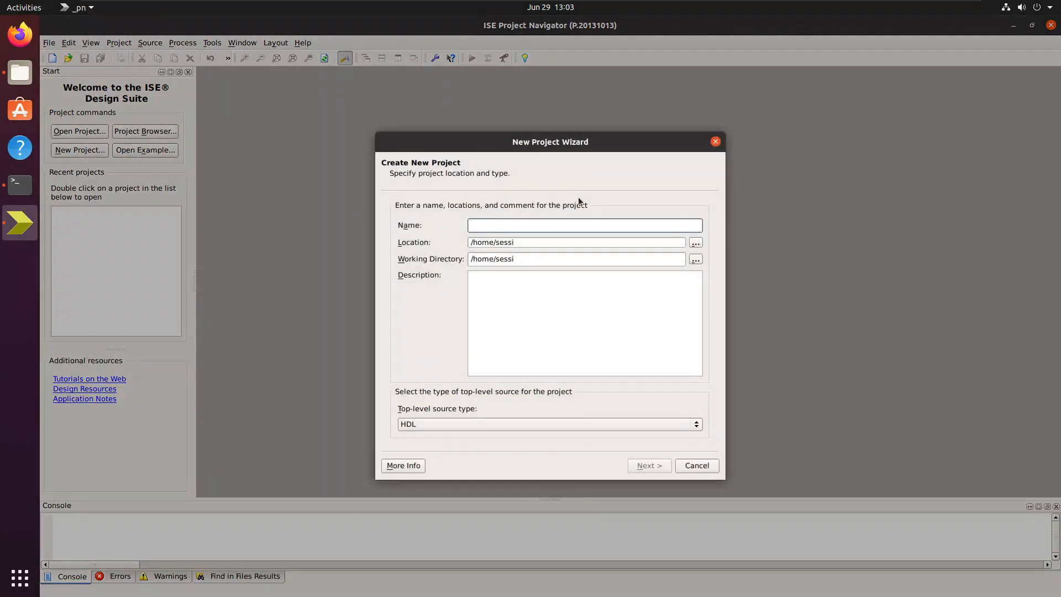
type("d")
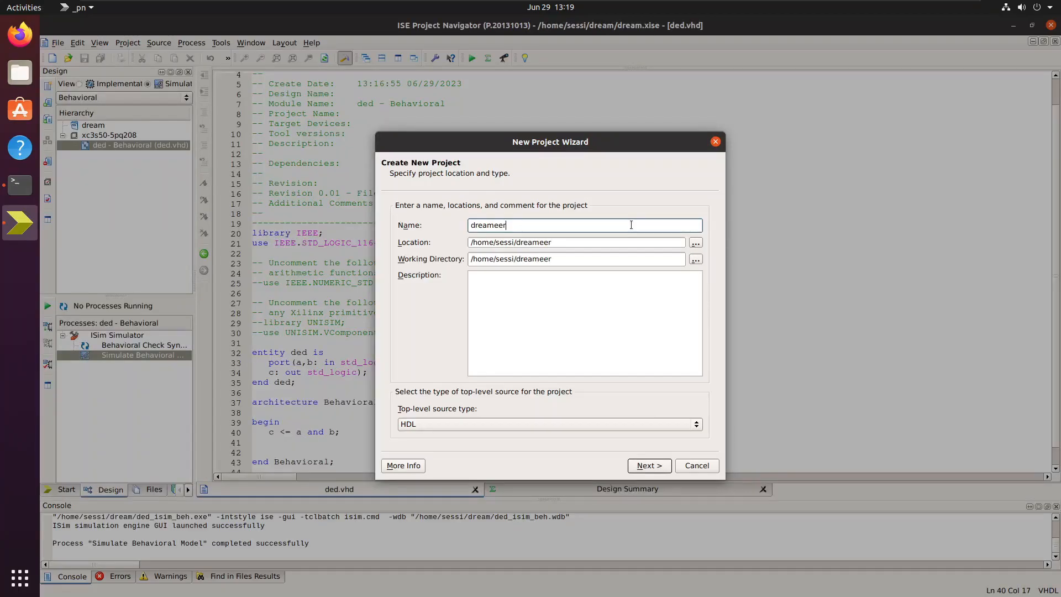
key("BackSpace")
key("BackSpace")
type("er")
left_click(653, 464)
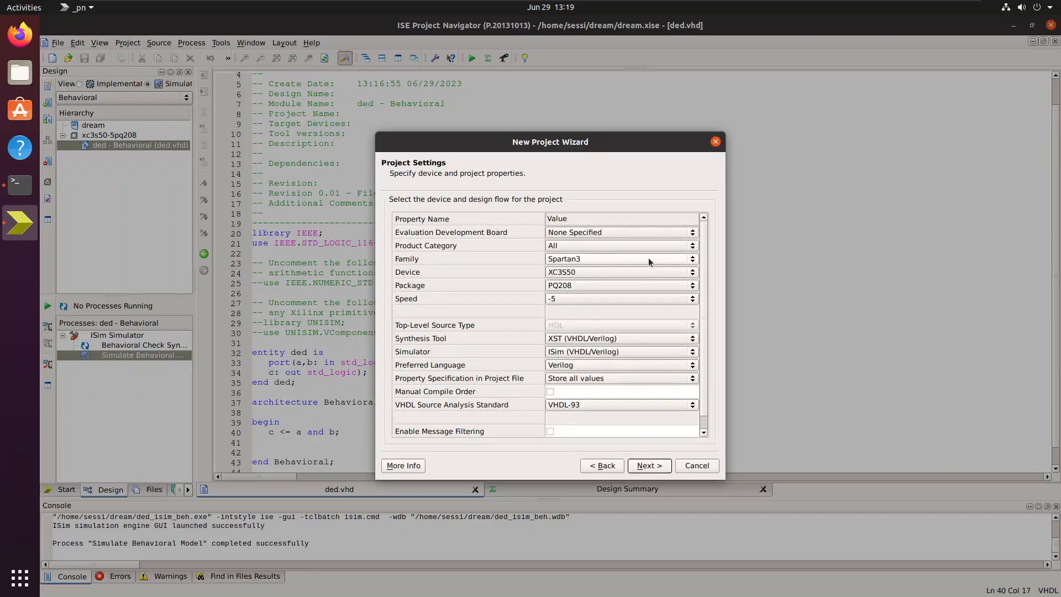
Set the device family to Spartan3 and the VHDL standard to VHDL-200X, then finish.
left_click(649, 259)
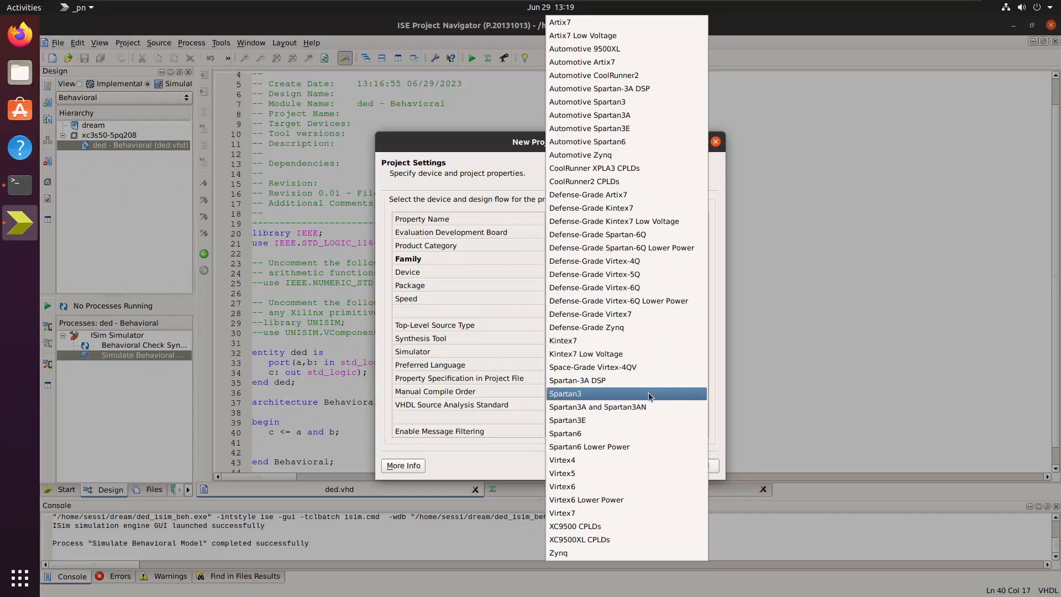
left_click(649, 394)
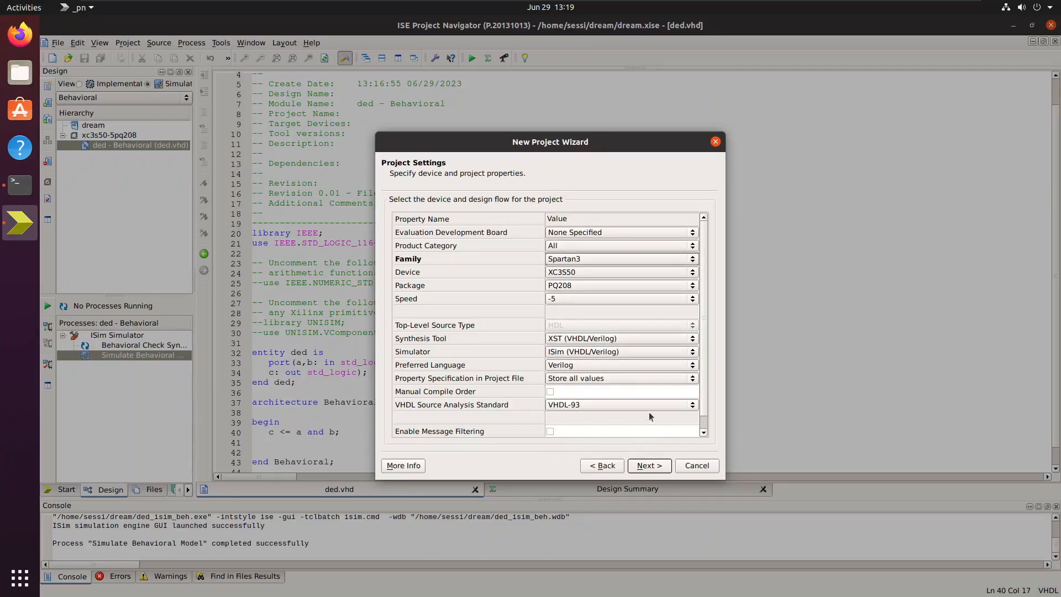
left_click(629, 405)
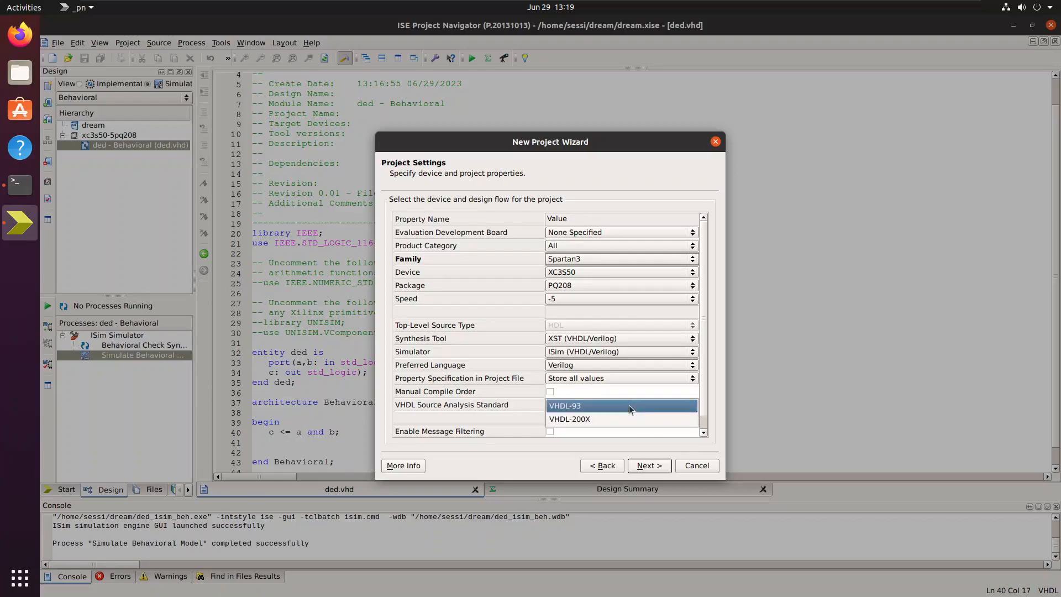
left_click(628, 419)
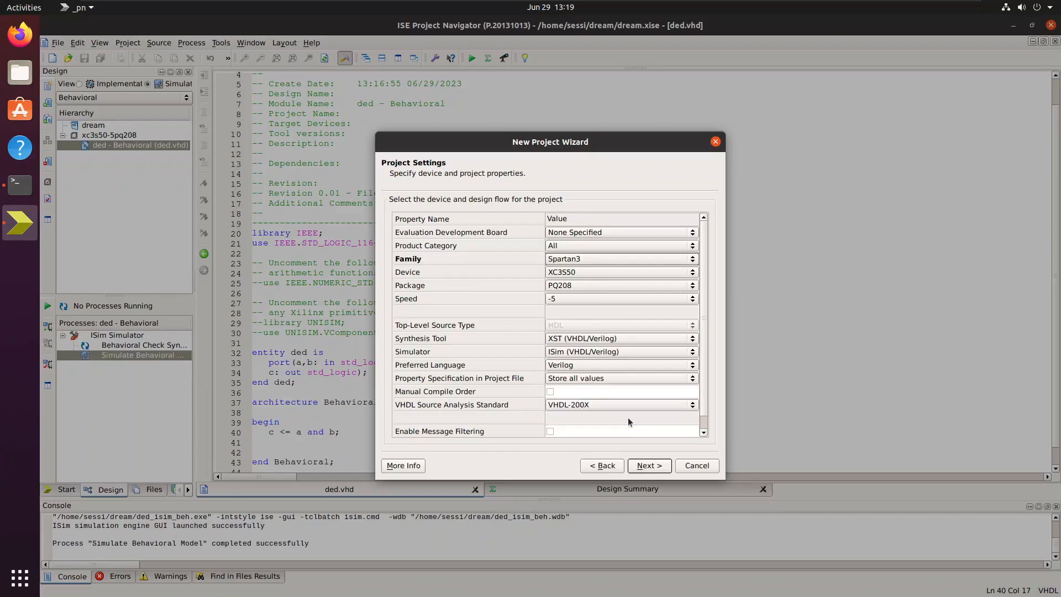
left_click(646, 466)
left_click(649, 465)
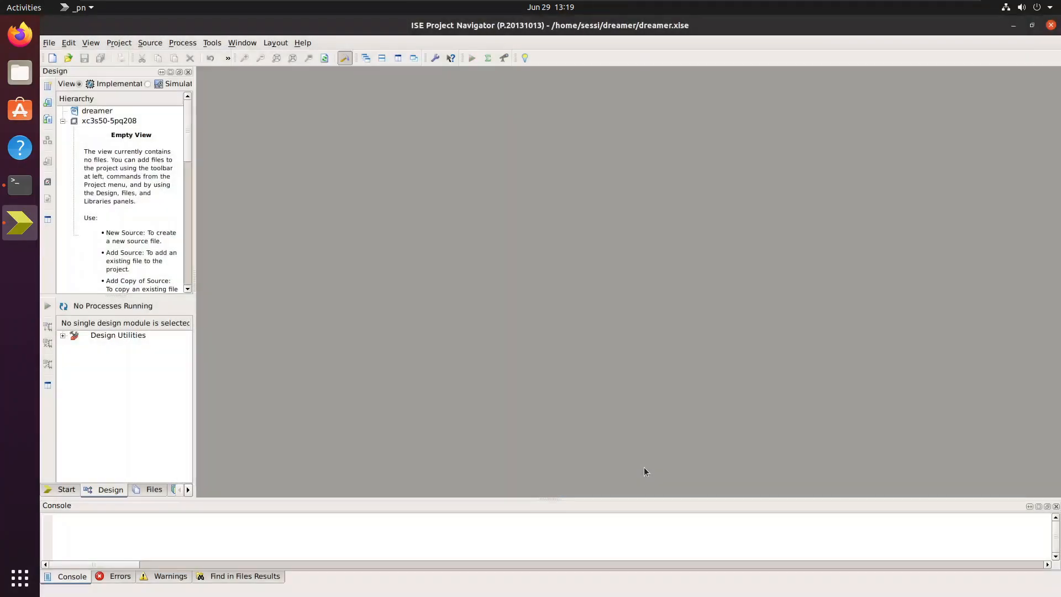
Create a VHDL Module source named something.vhd with no ports defined.
left_click(47, 87)
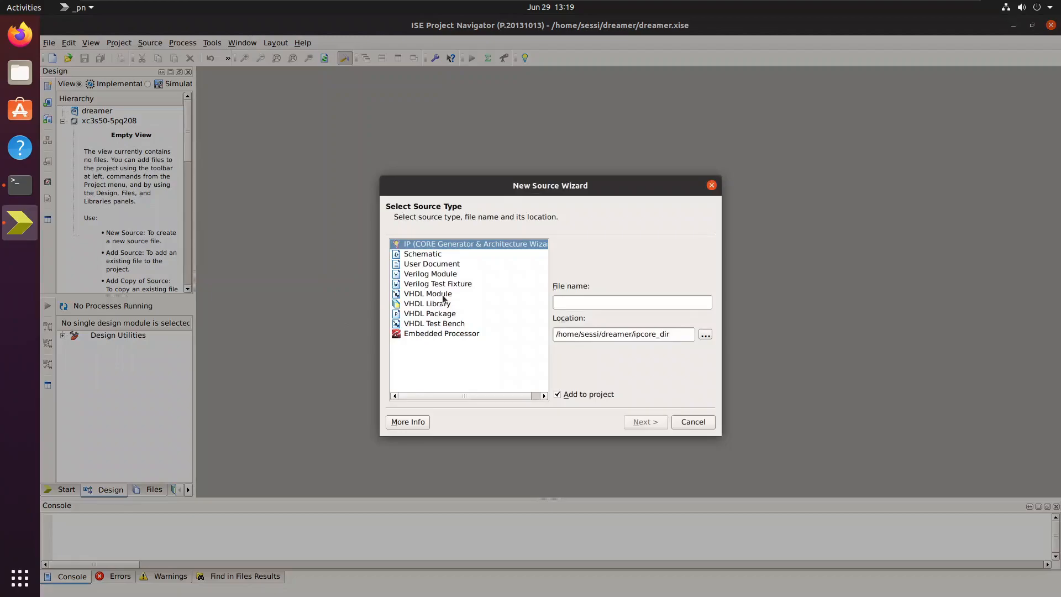
left_click(443, 296)
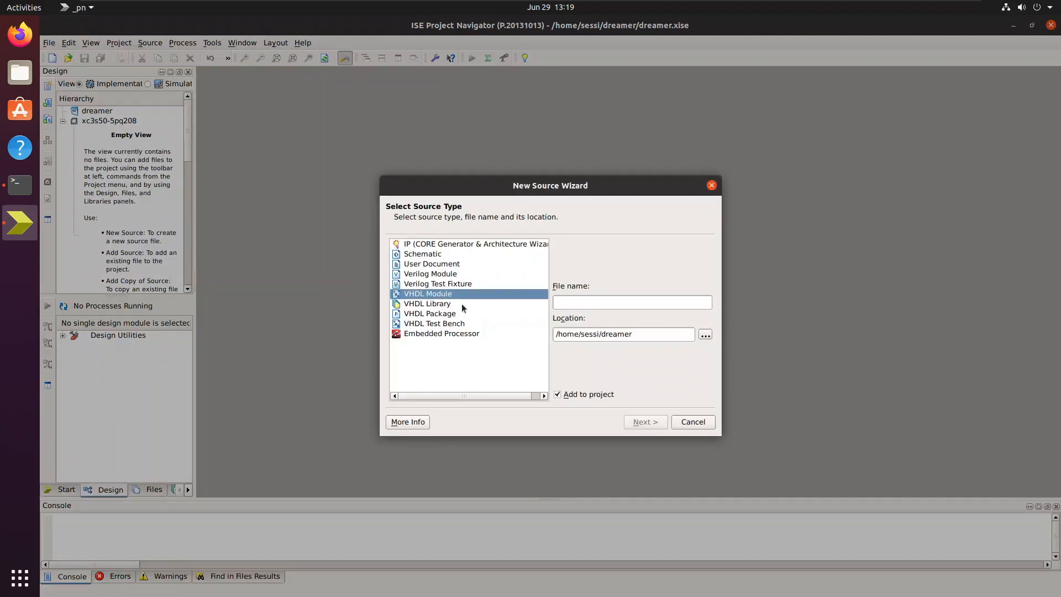
left_click(574, 303)
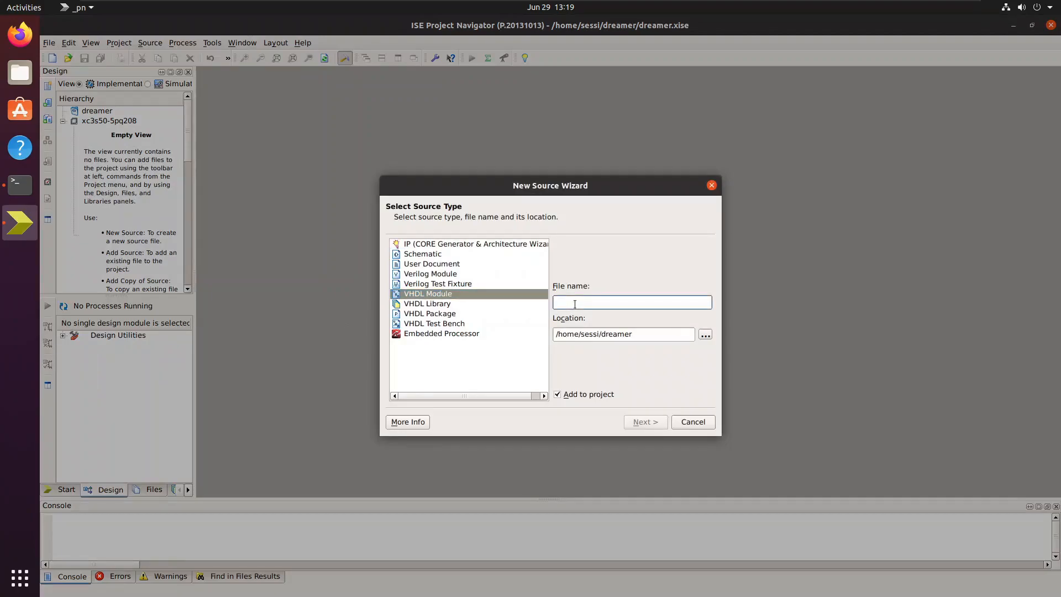
type("something")
key("Return")
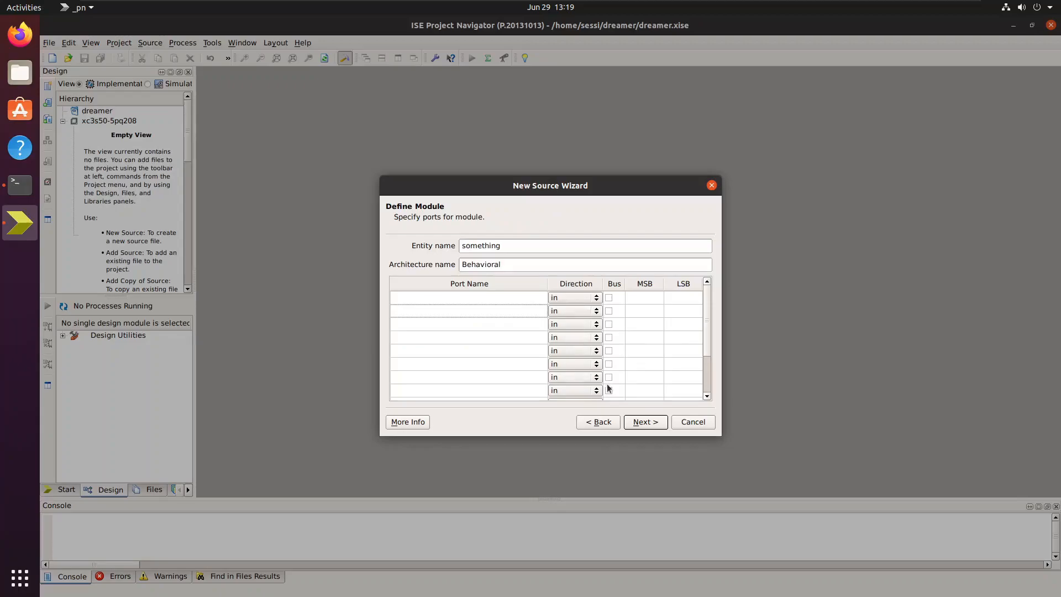
left_click(630, 420)
left_click(631, 419)
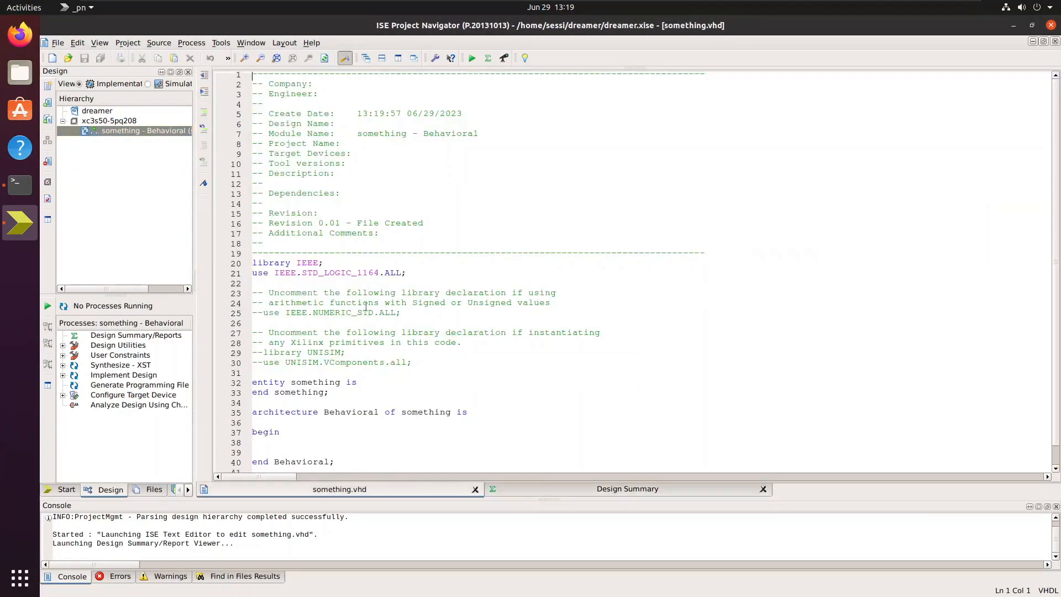
Declare ports a, b as in std_logic and c as out std_logic in the entity.
scroll(411, 389, "down", 1)
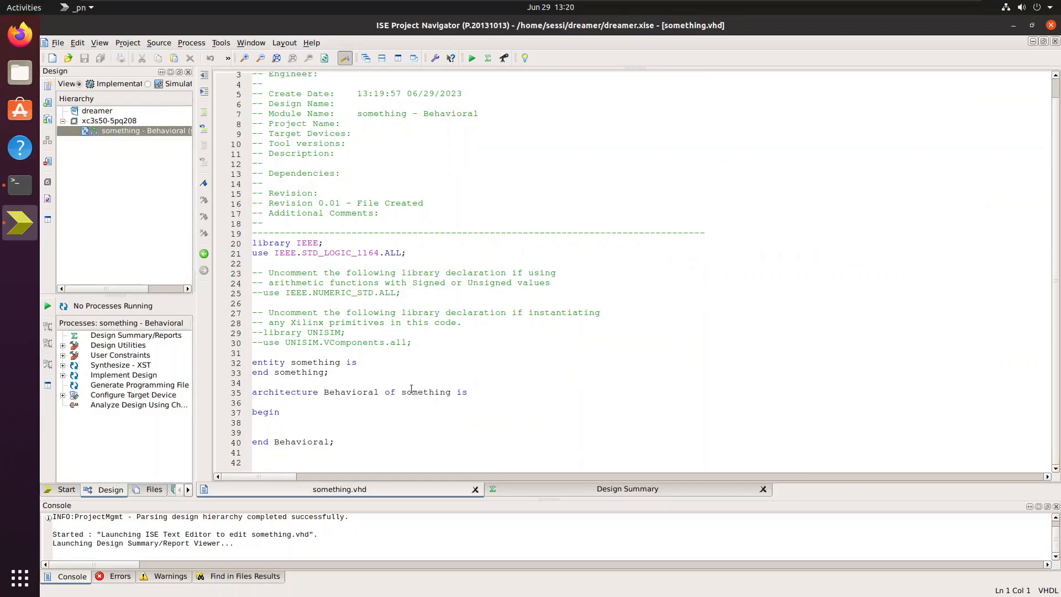
left_click(405, 360)
key("Return")
type("port(")
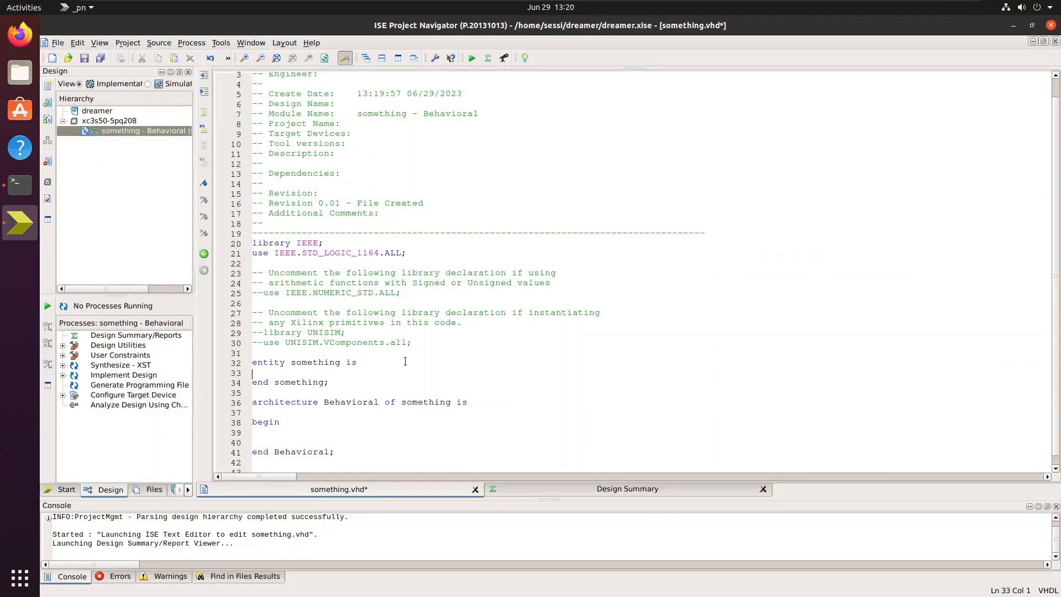
type("a, b: in std_logic;")
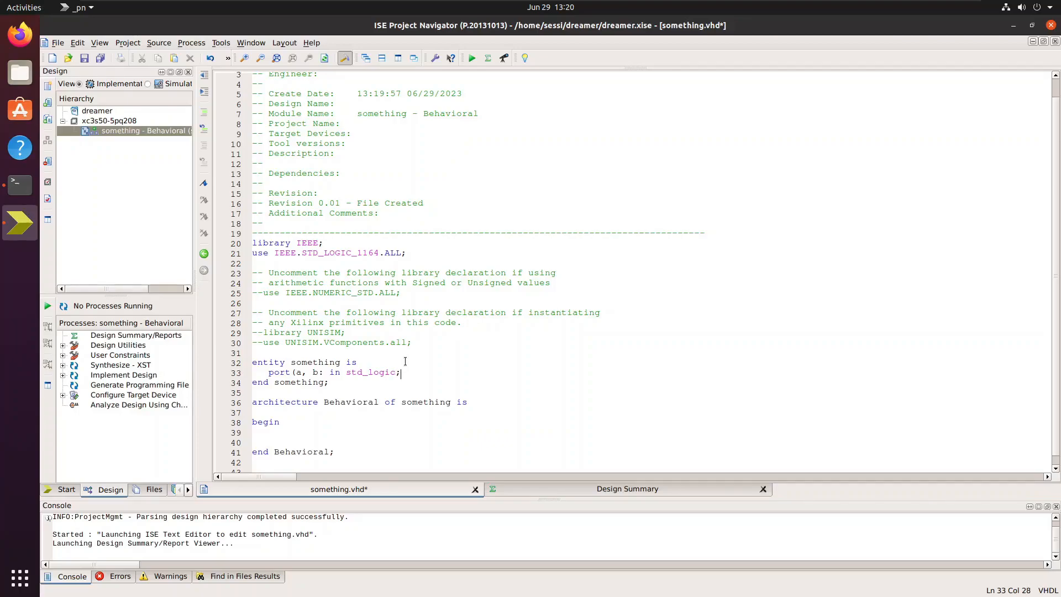
key("Return")
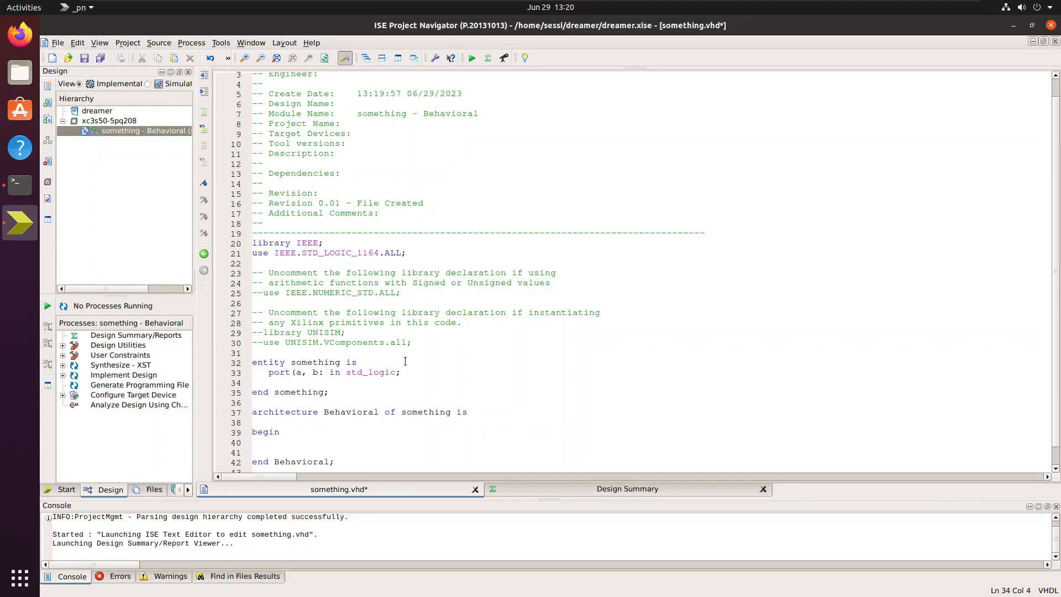
type("c: out std_logic")
type(";")
key("Down")
key("BackSpace")
type(");")
Add the indented assignment c <= a and b; after begin in the architecture.
key("Down")
key("Down")
key("Down")
key("Return")
type("c <= a and b;")
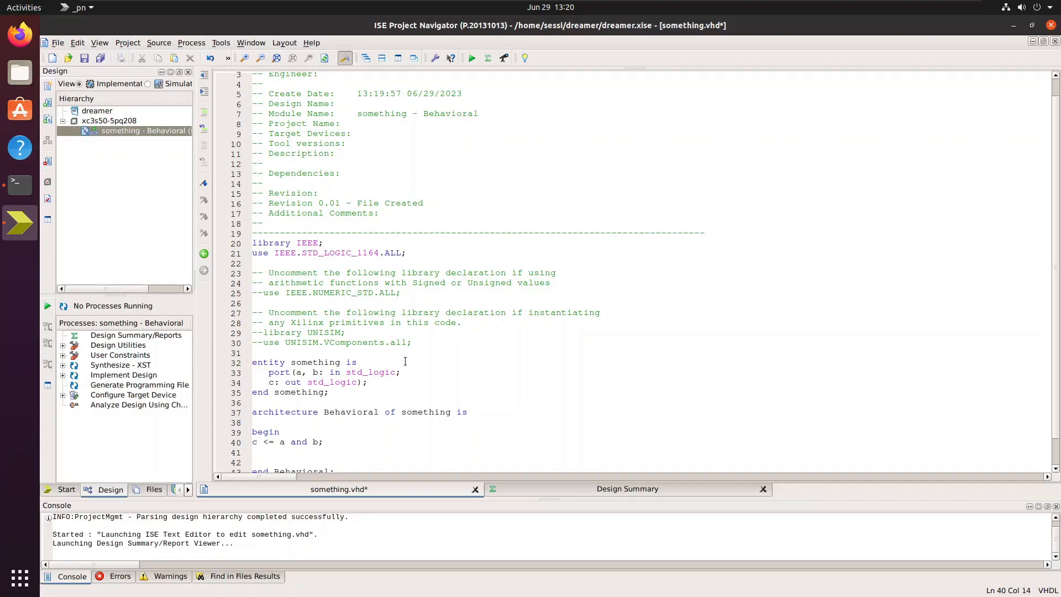
key("Left")
key("Left")
key("Left")
key("Left")
key("Tab")
scroll(412, 363, "down", 1)
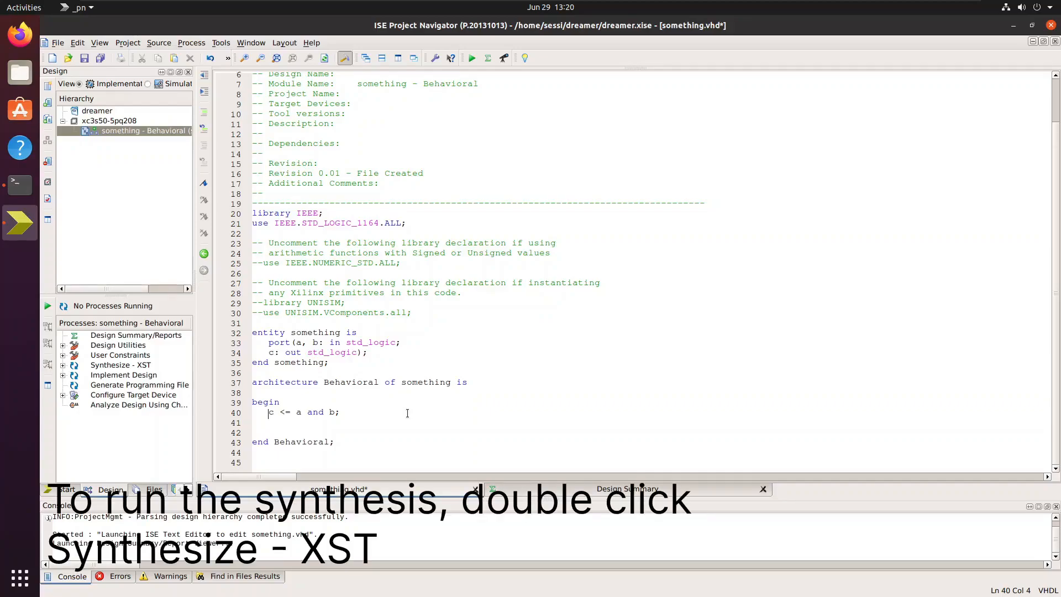
Save something.vhd and run Simulate Behavioral Model for the something module under ISim Simulator.
key("ctrl+s")
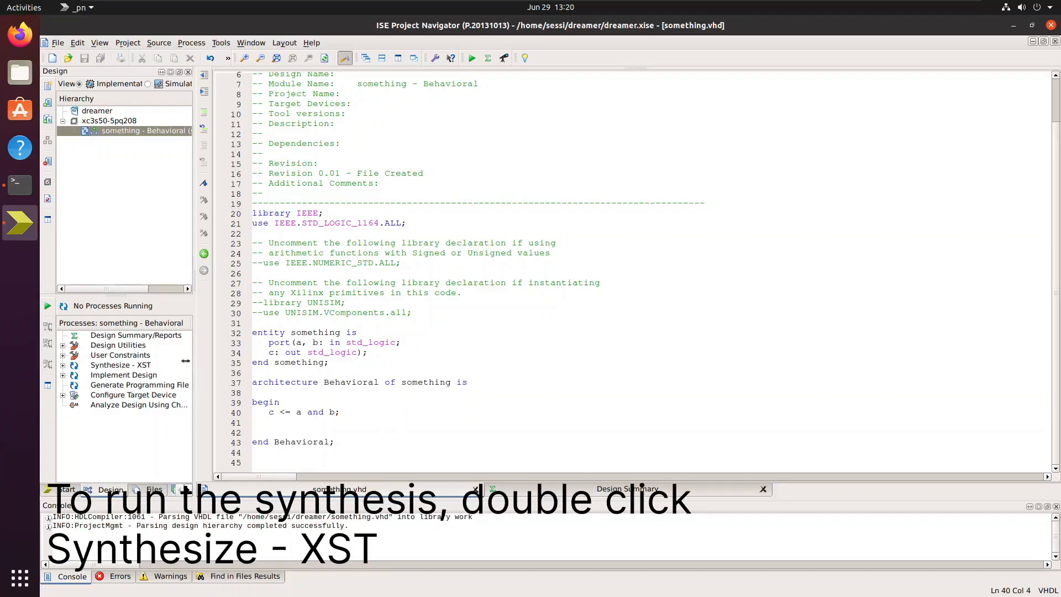
left_click(162, 83)
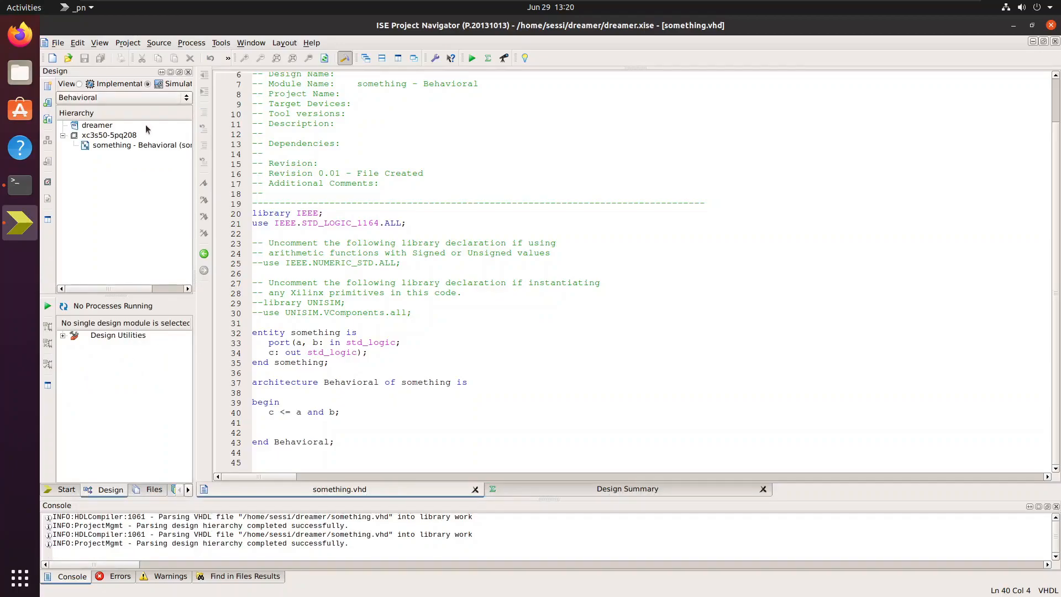
left_click(133, 145)
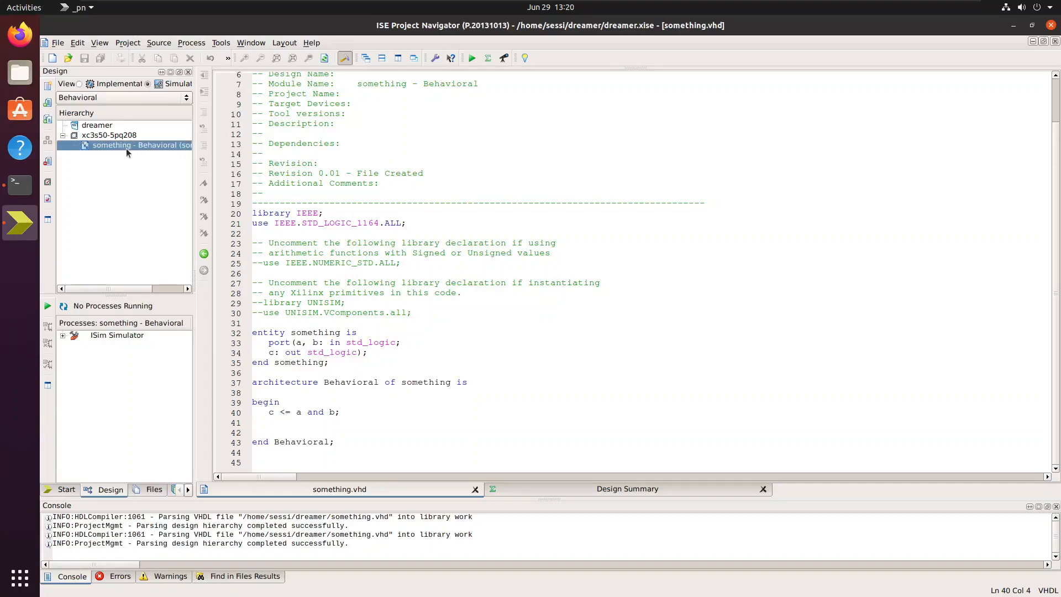
left_click(63, 335)
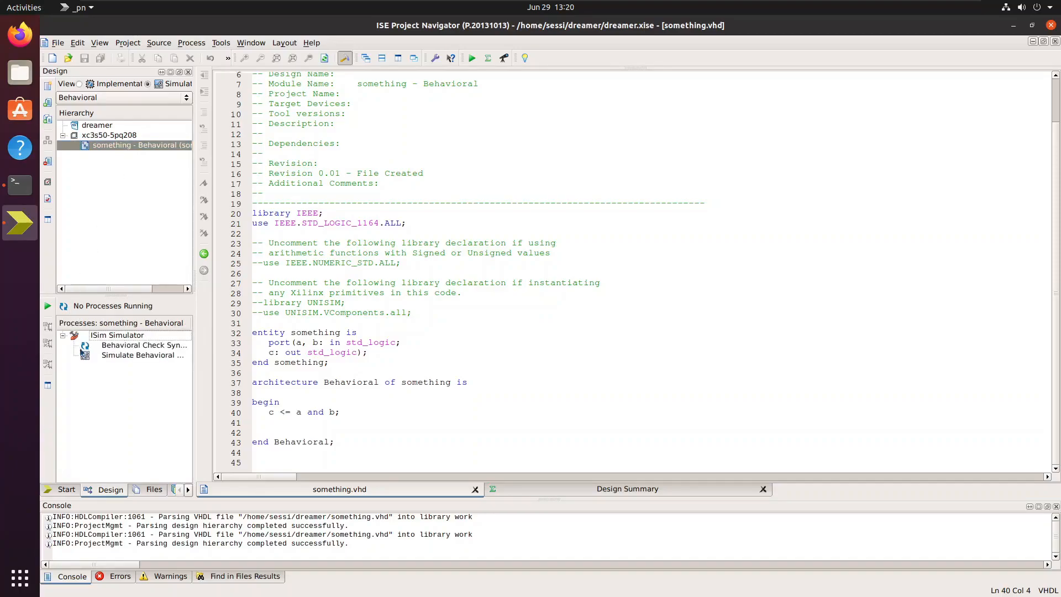
double_click(120, 355)
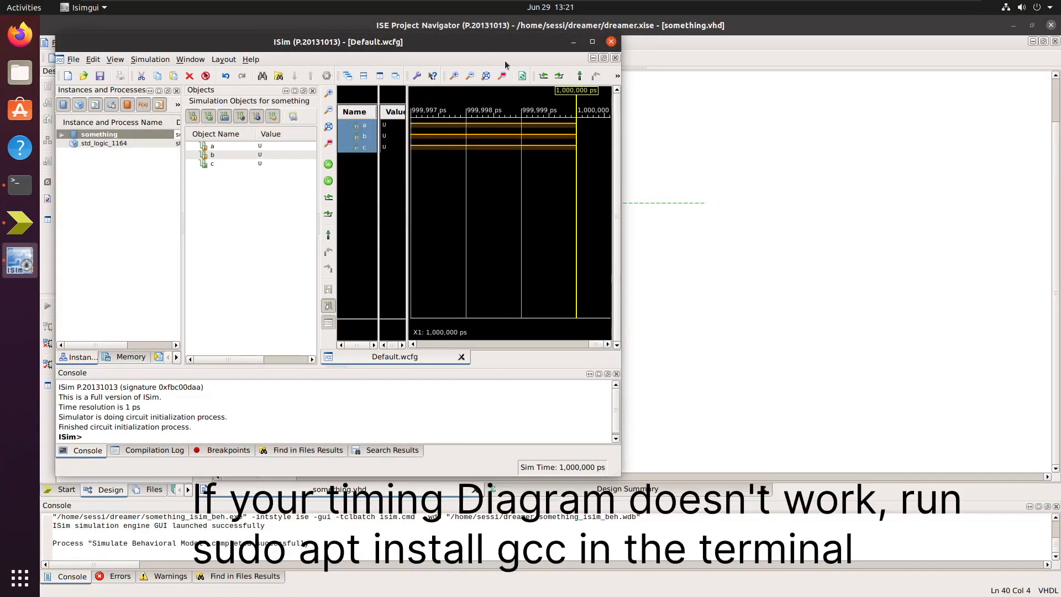
Restore ISim and Project Navigator to smaller windows, leaving ISim's a, b, c waveform in front.
left_click(593, 42)
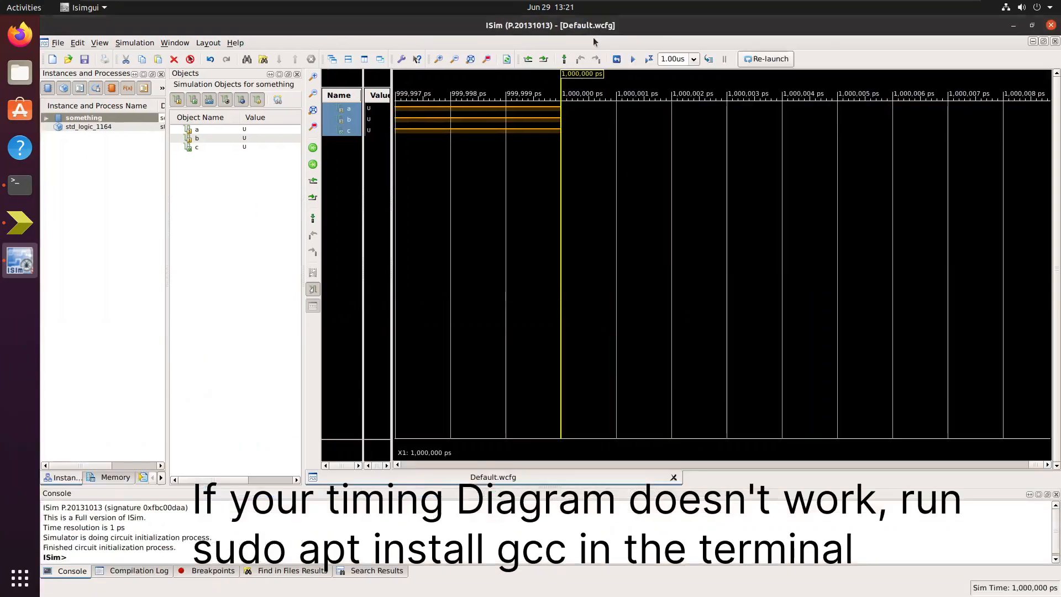
double_click(619, 24)
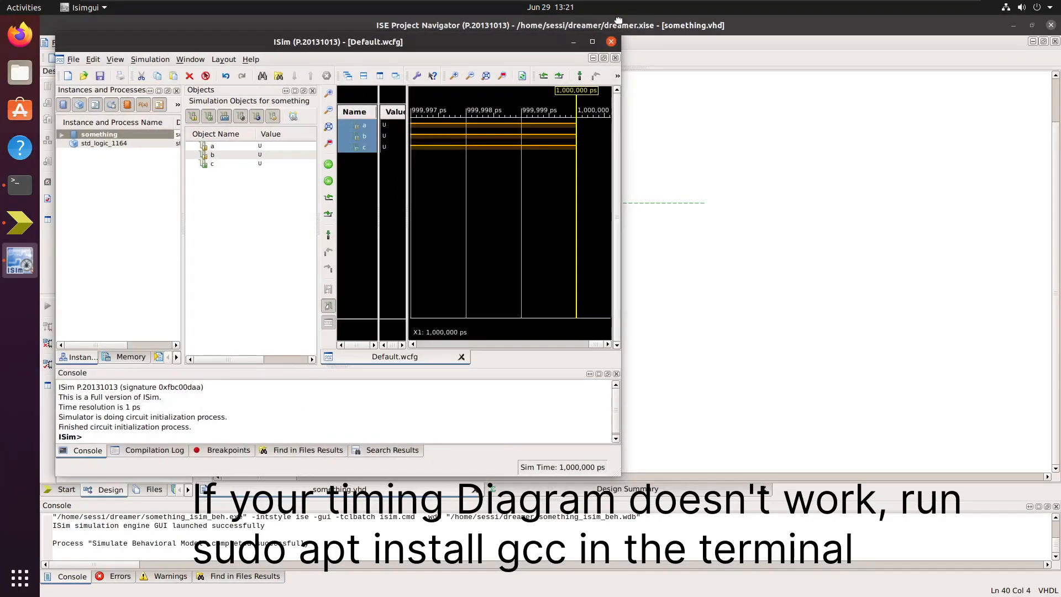
left_click(618, 24)
double_click(618, 24)
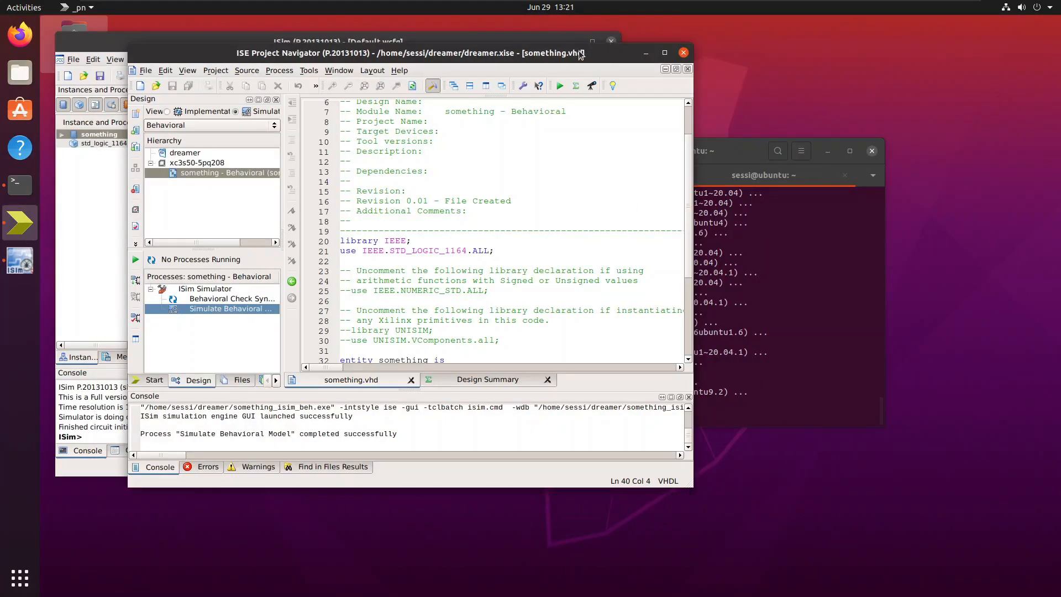
left_click(549, 35)
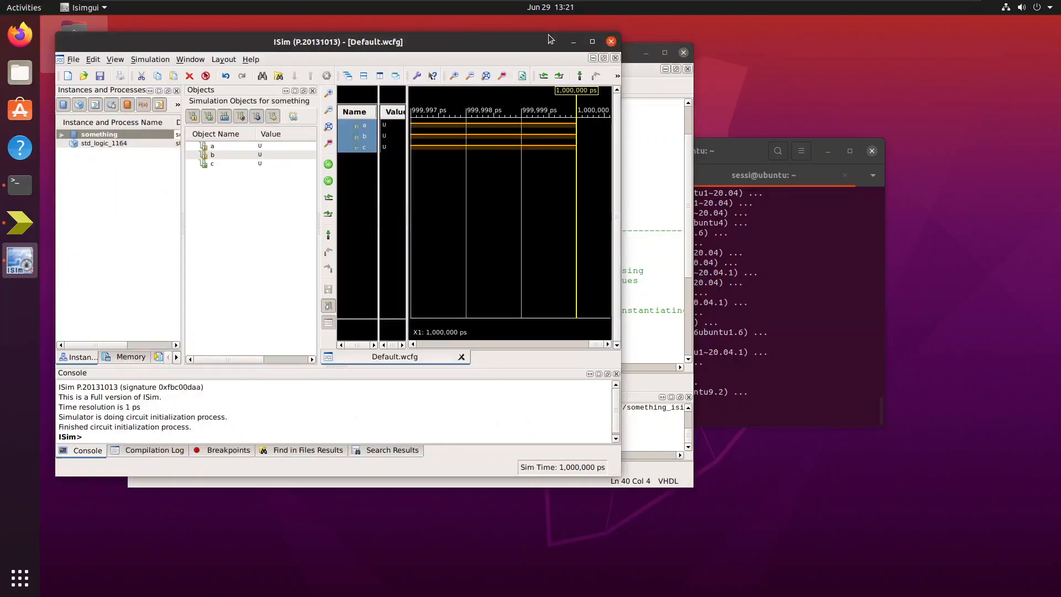